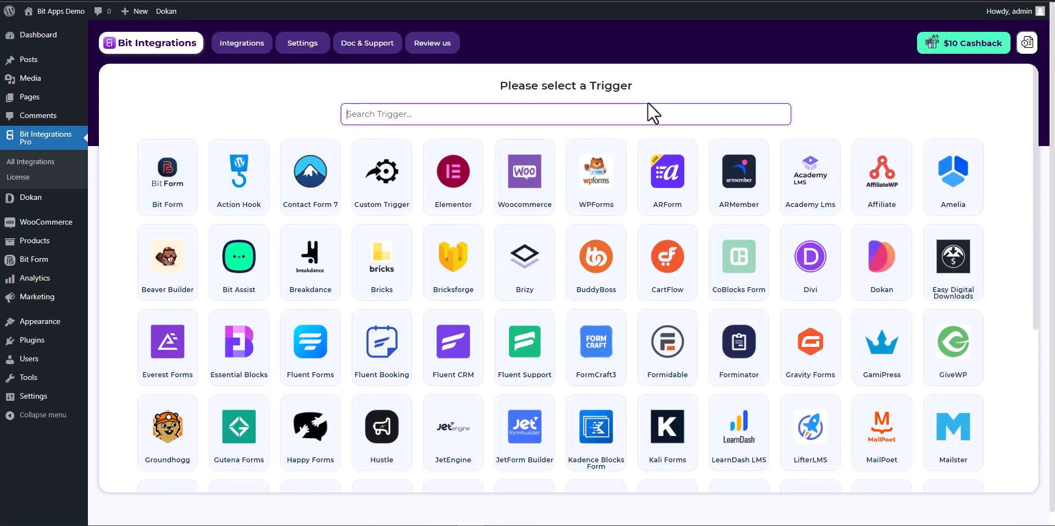
Set Dokan's New Vendor Added event as the integration trigger.
type("dok")
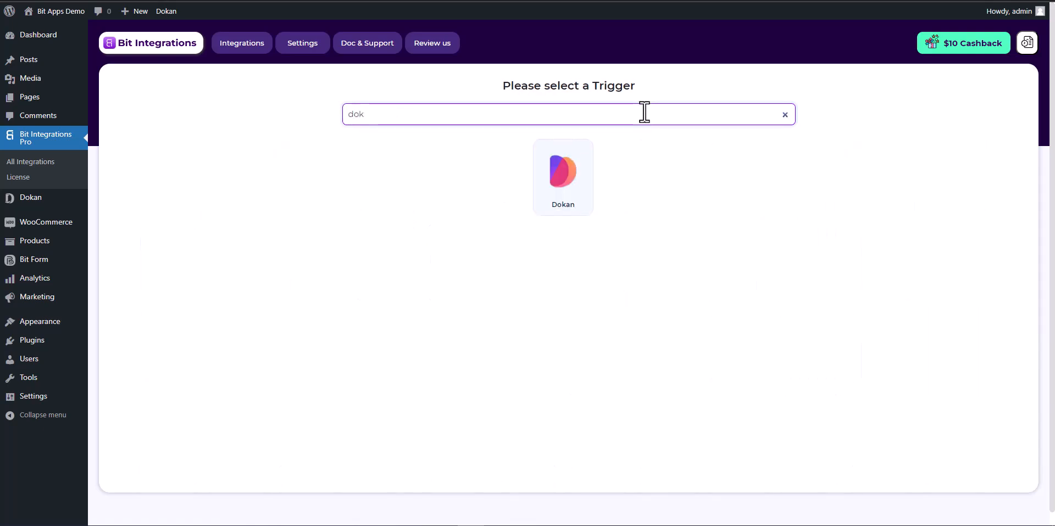
left_click(565, 187)
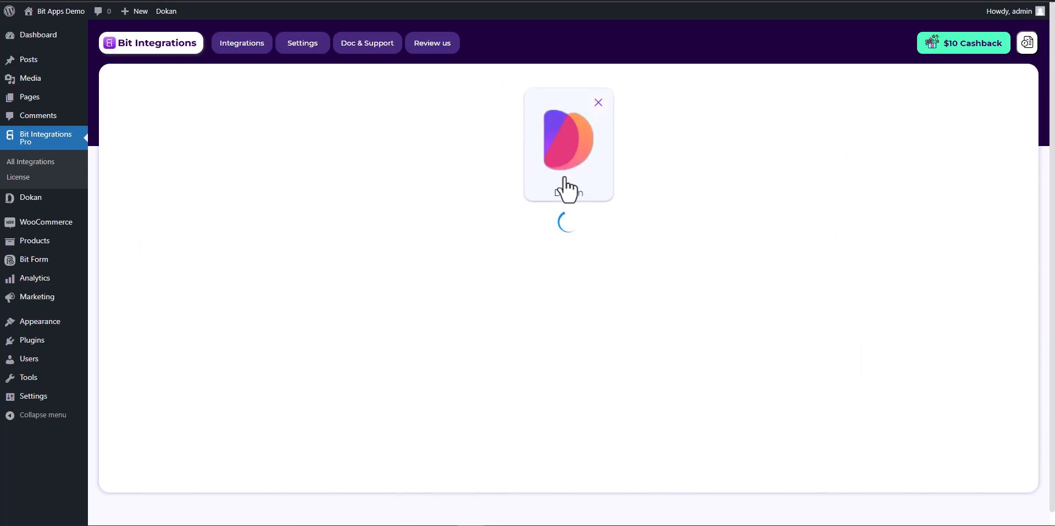
left_click(498, 257)
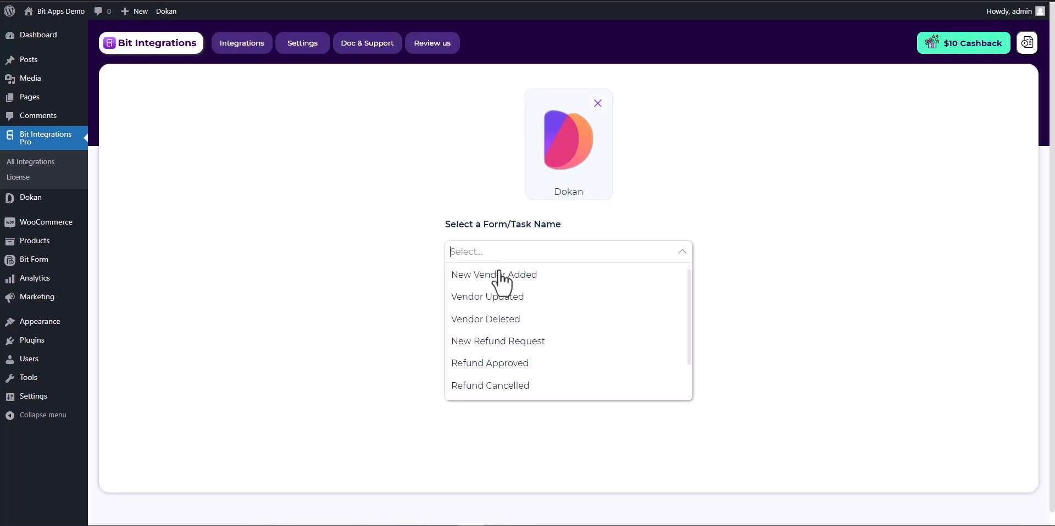
scroll(536, 305, "down", 2)
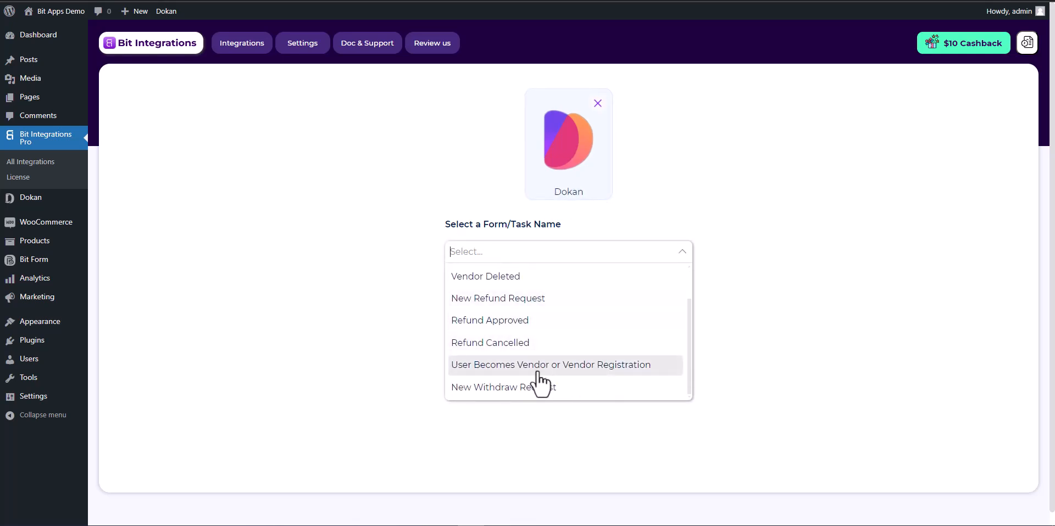
scroll(562, 382, "up", 1)
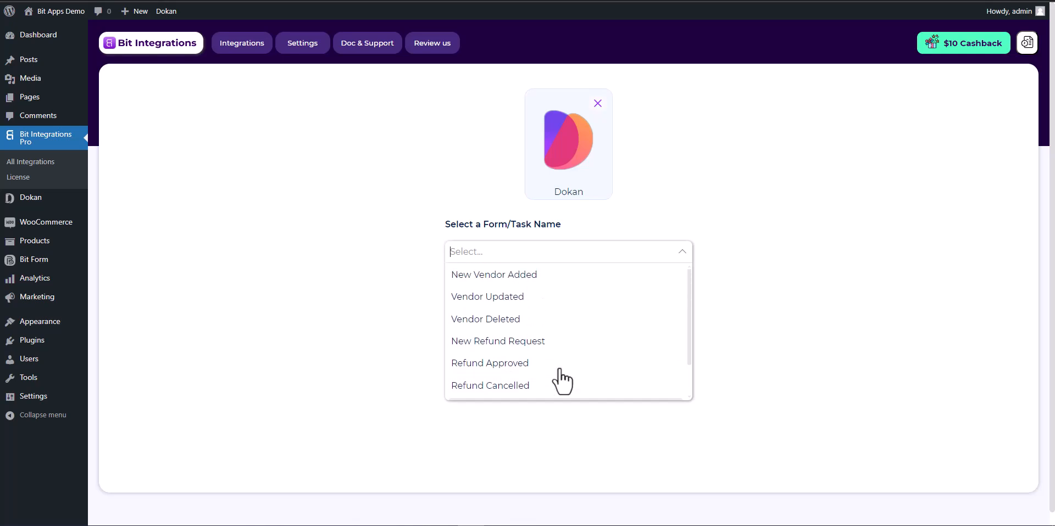
left_click(513, 279)
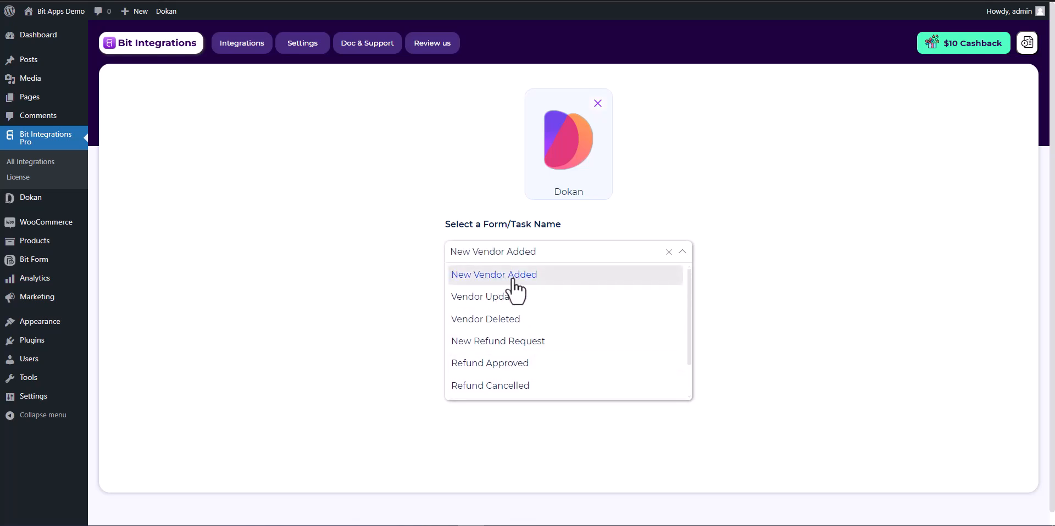
left_click(653, 300)
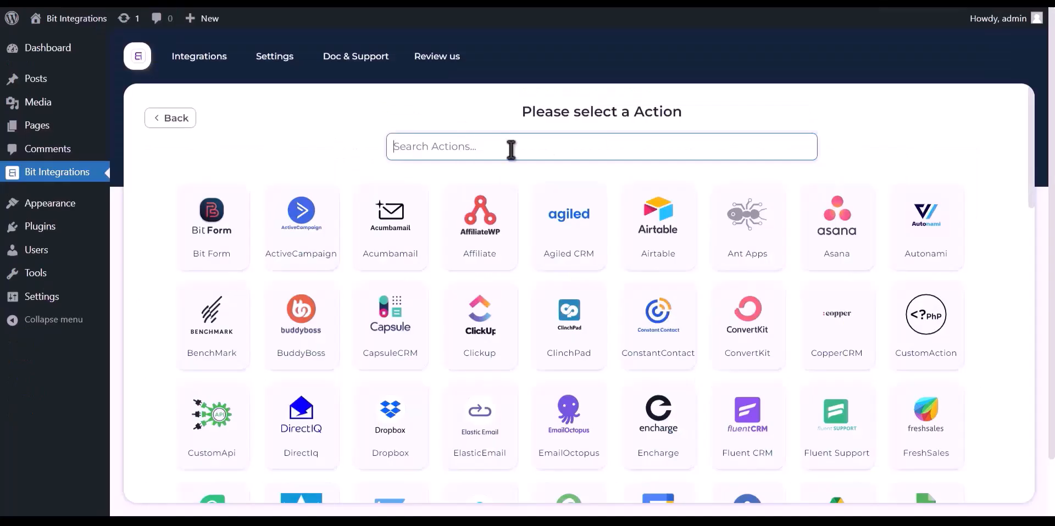
Choose Google Sheet as the action and follow the Google API Console link for credentials.
type("goog")
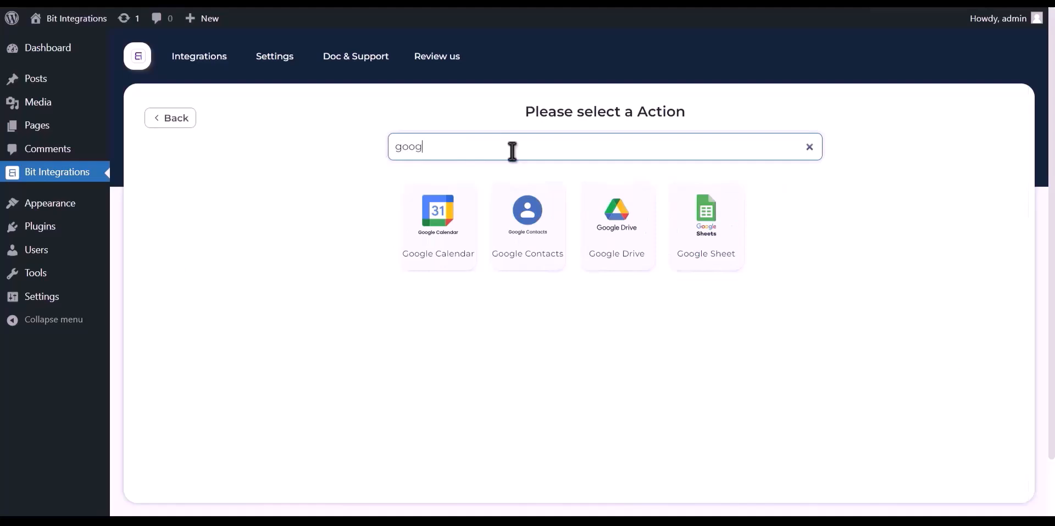
type("le sheet")
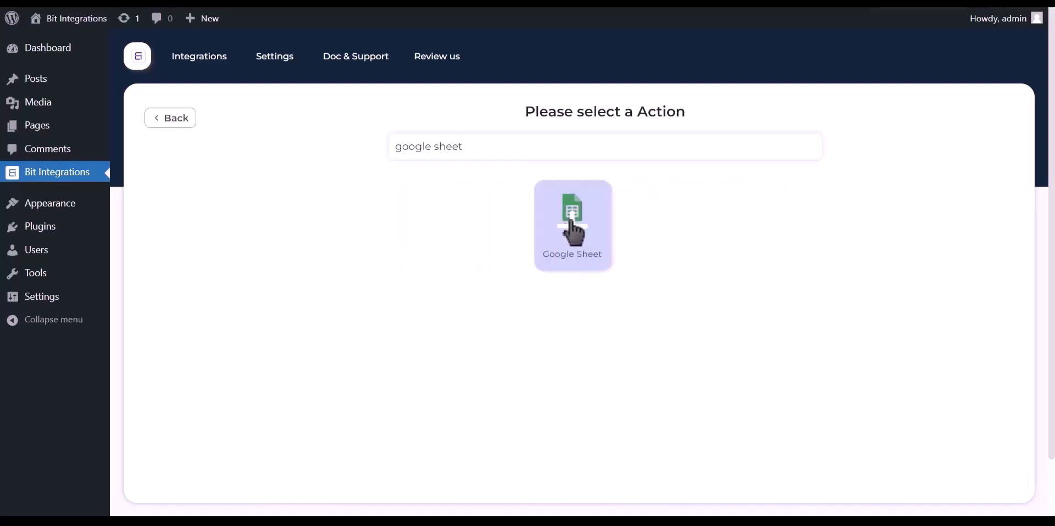
left_click(572, 247)
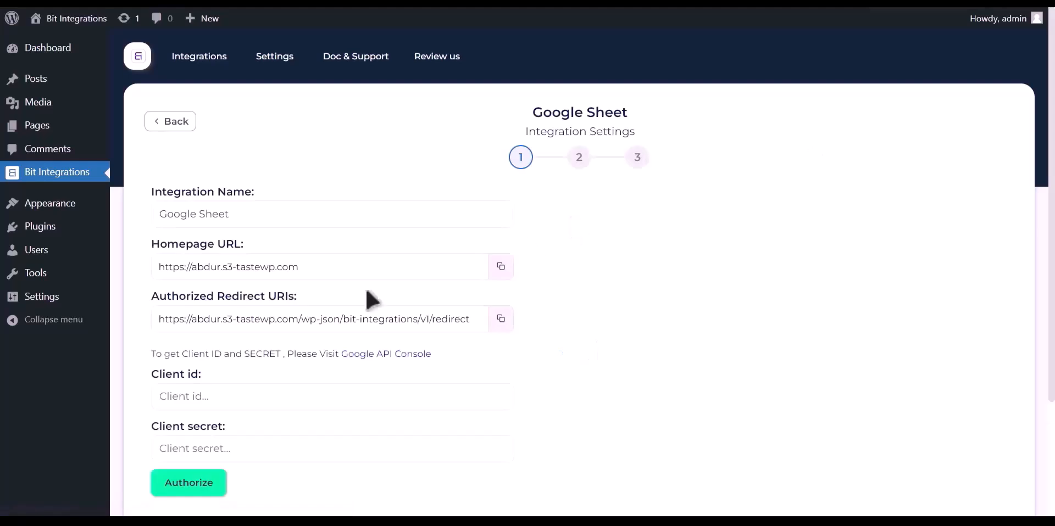
left_click_drag(154, 355, 362, 369)
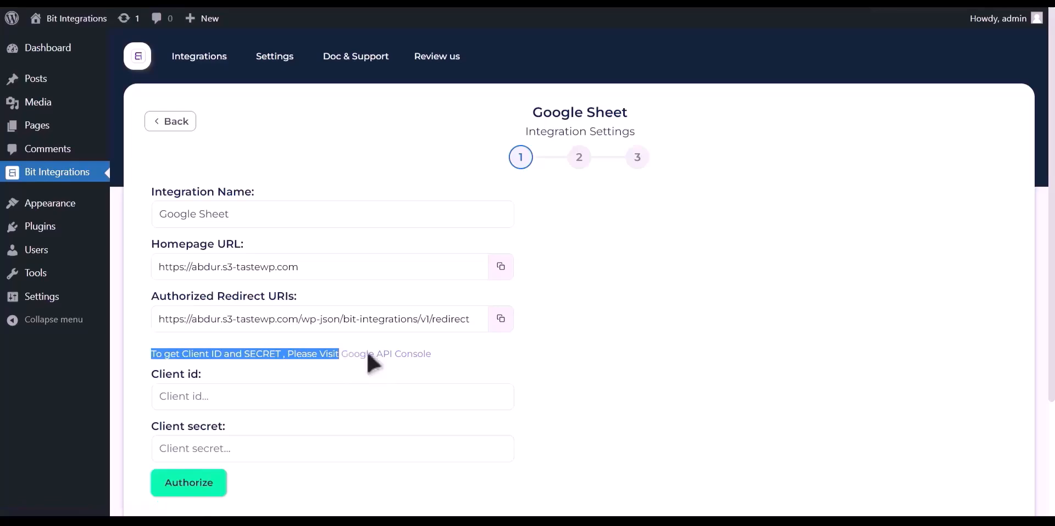
left_click(371, 358)
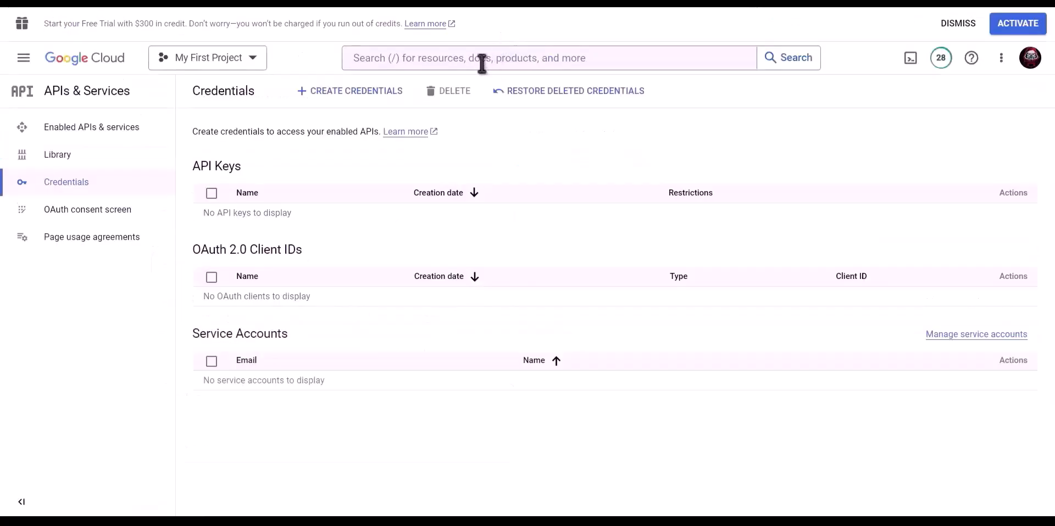
Enable the Google Drive API in the Cloud Console.
left_click(482, 64)
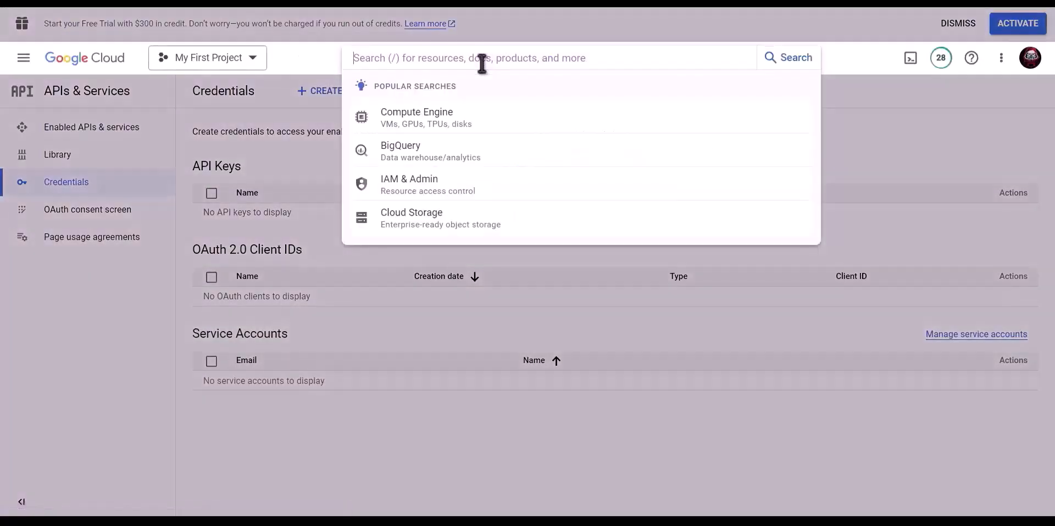
type("Google drive api")
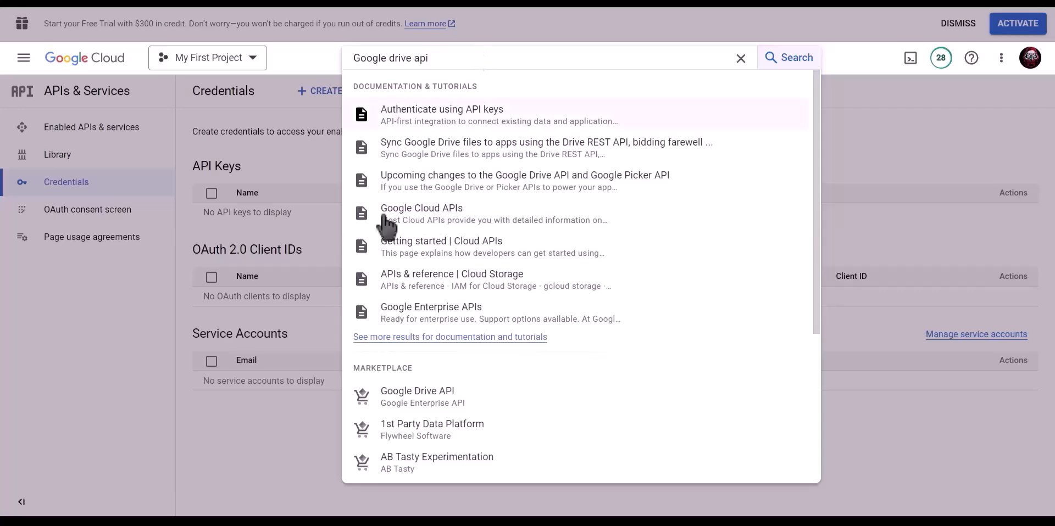
left_click(438, 393)
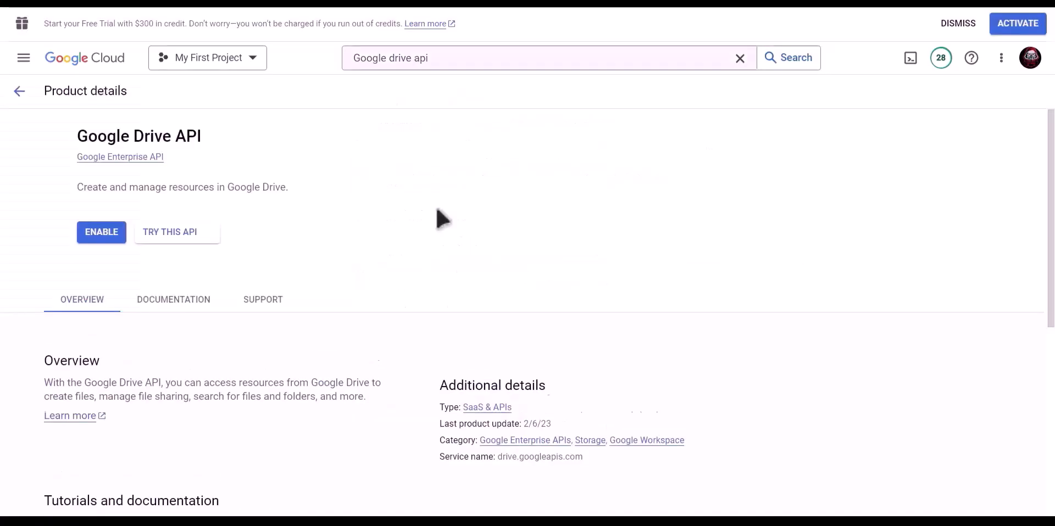
left_click(156, 232)
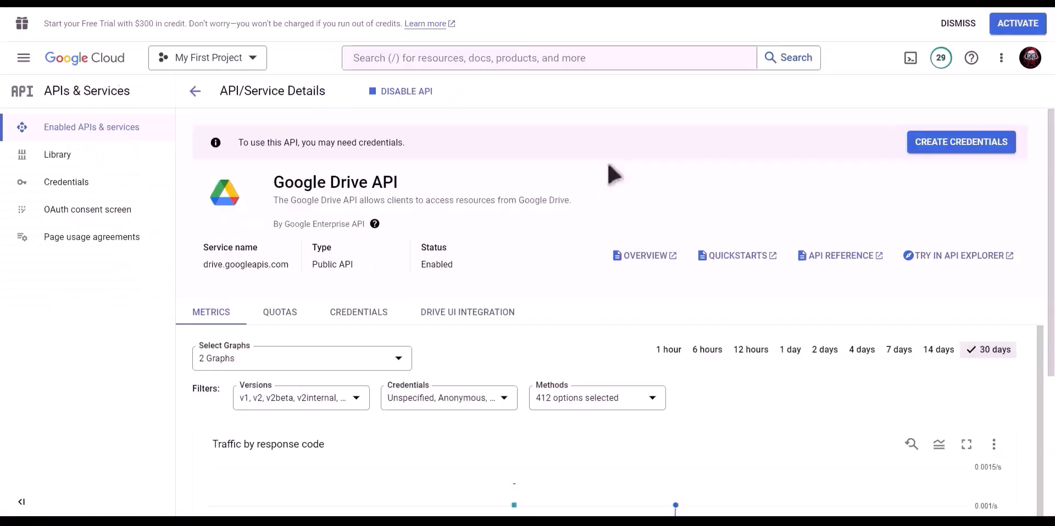
Enable the Google Sheets API as well.
left_click(564, 58)
type("goo")
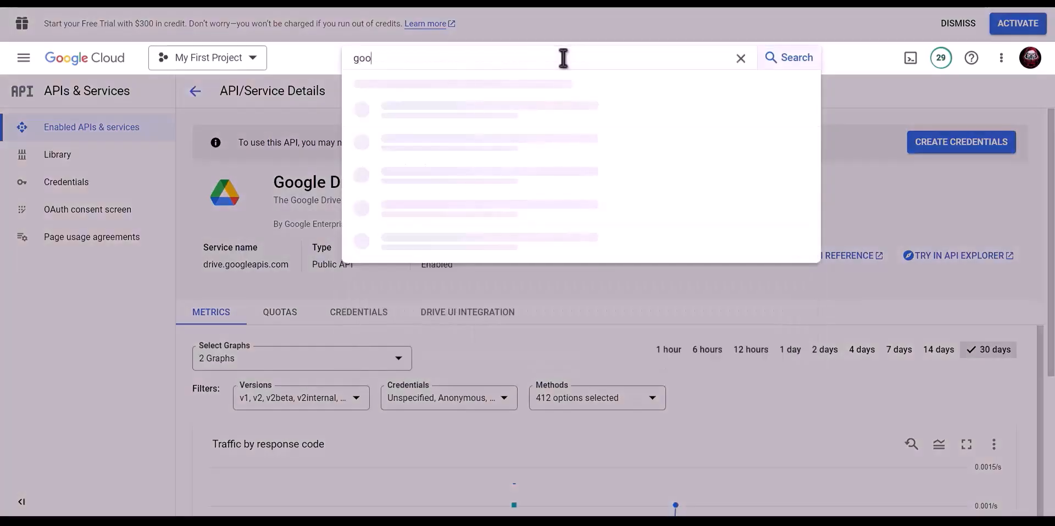
type("gle sheet")
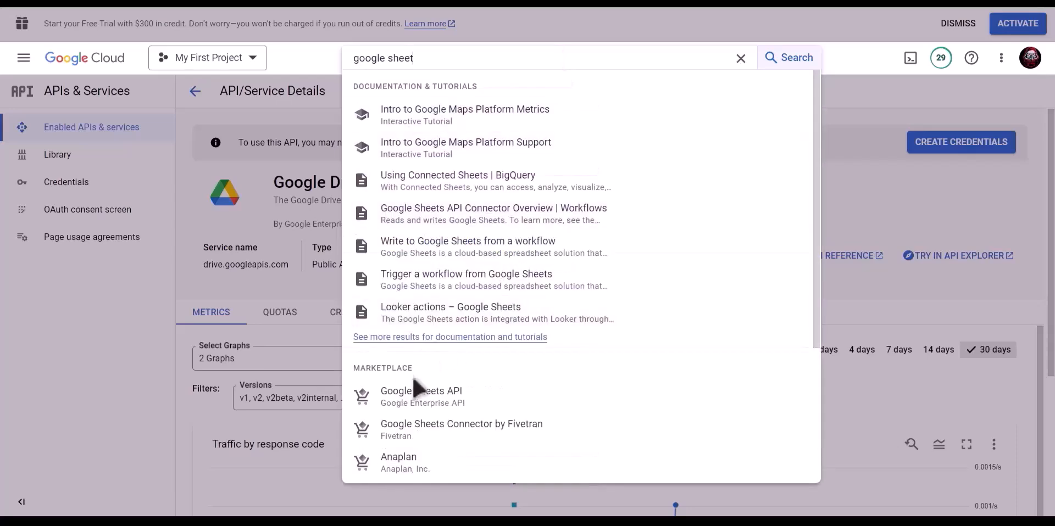
left_click(441, 396)
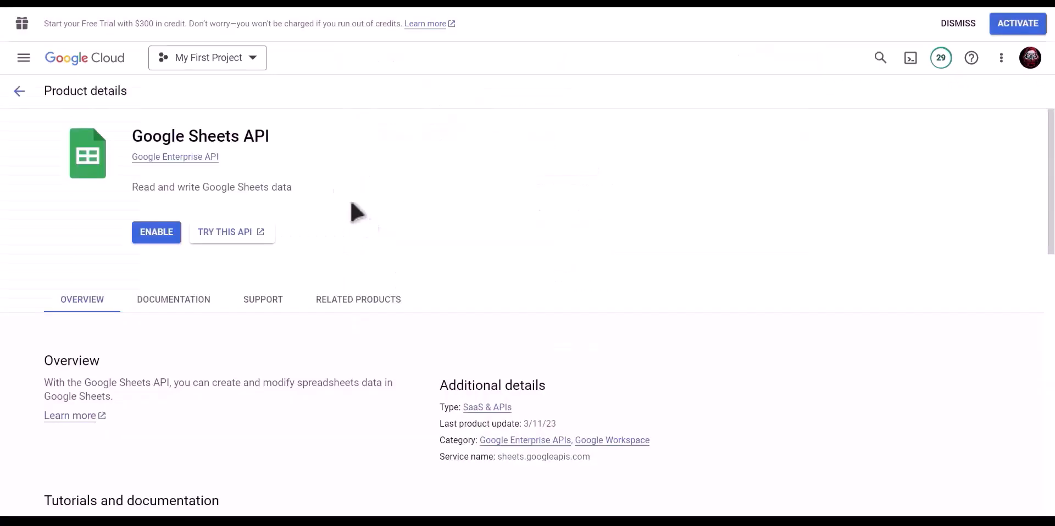
left_click(147, 235)
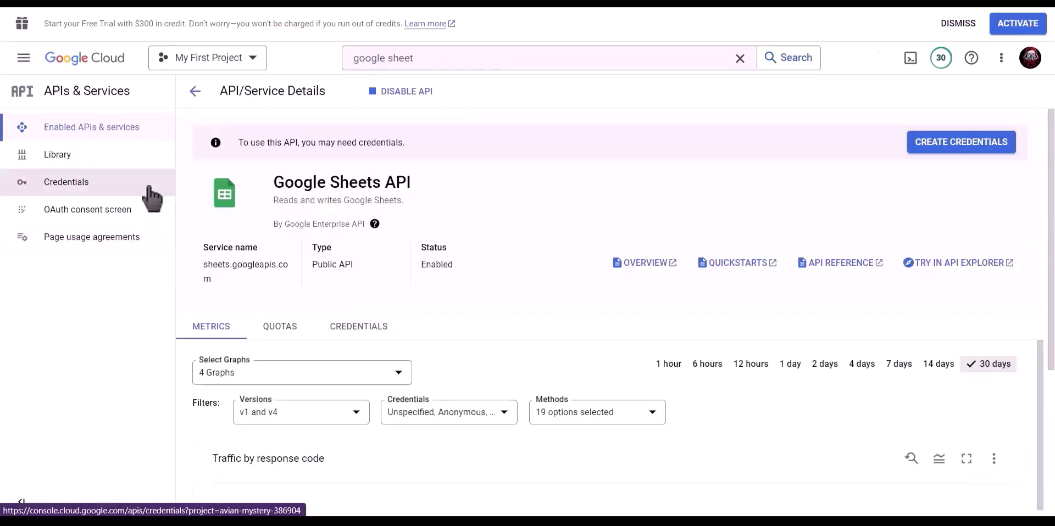
Create an OAuth client ID of type Web application named Bit Integrations.
left_click(94, 188)
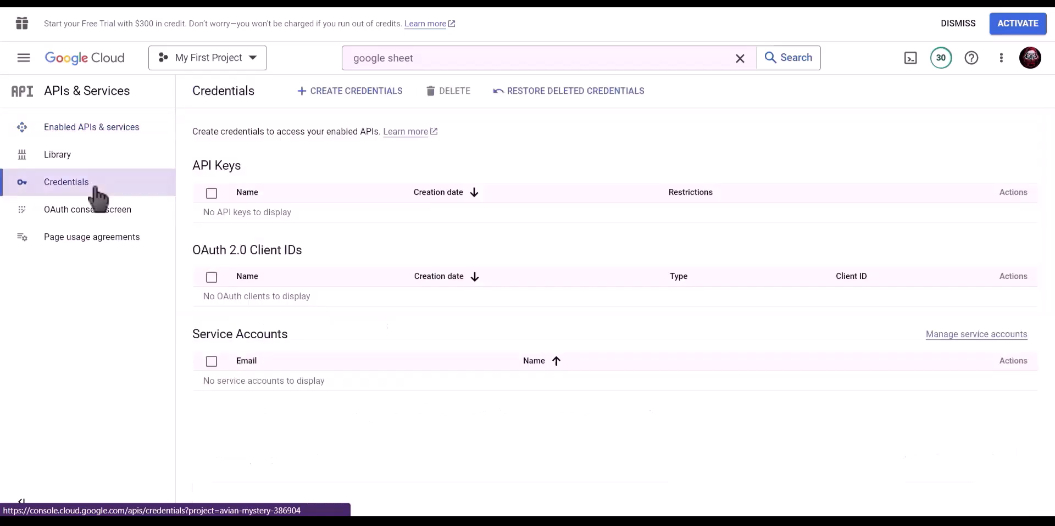
left_click(358, 99)
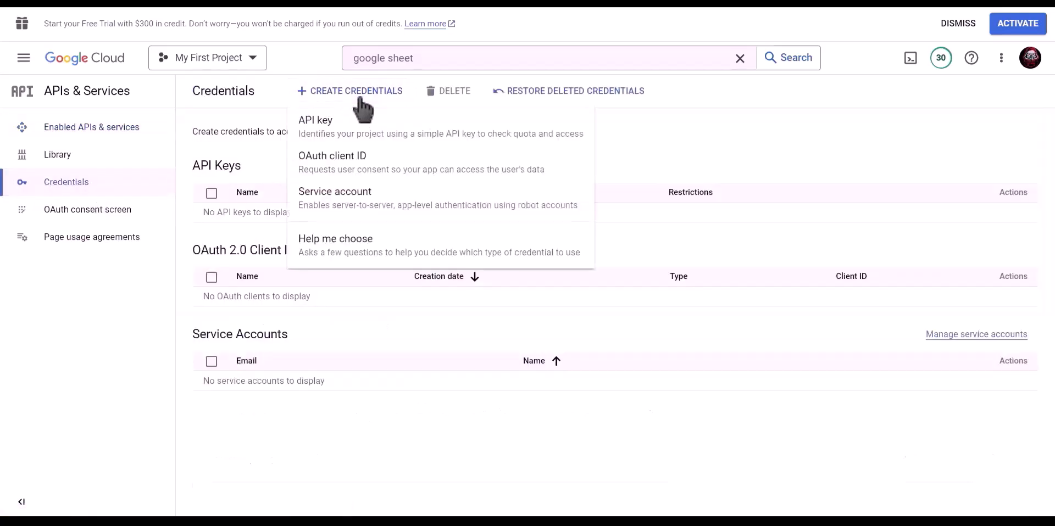
left_click(406, 171)
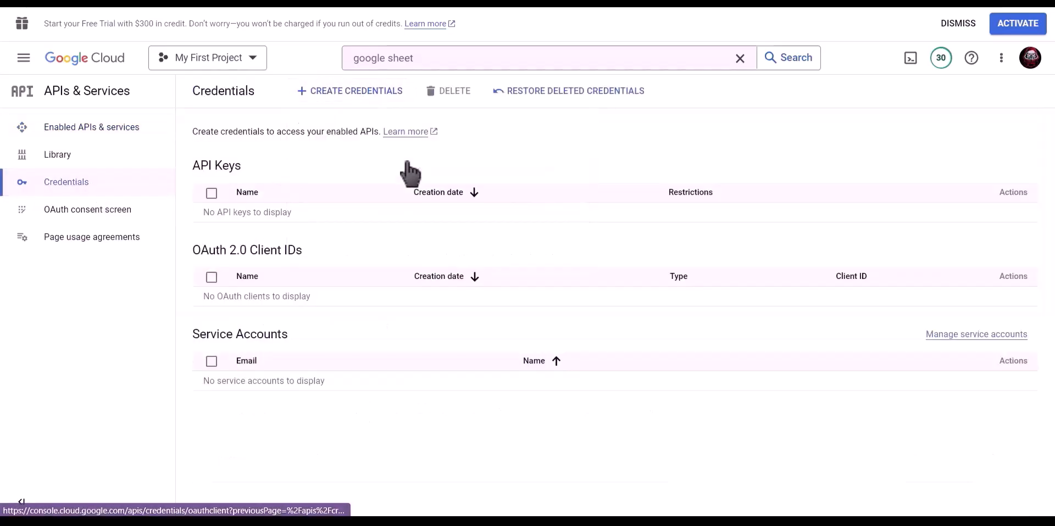
left_click(325, 193)
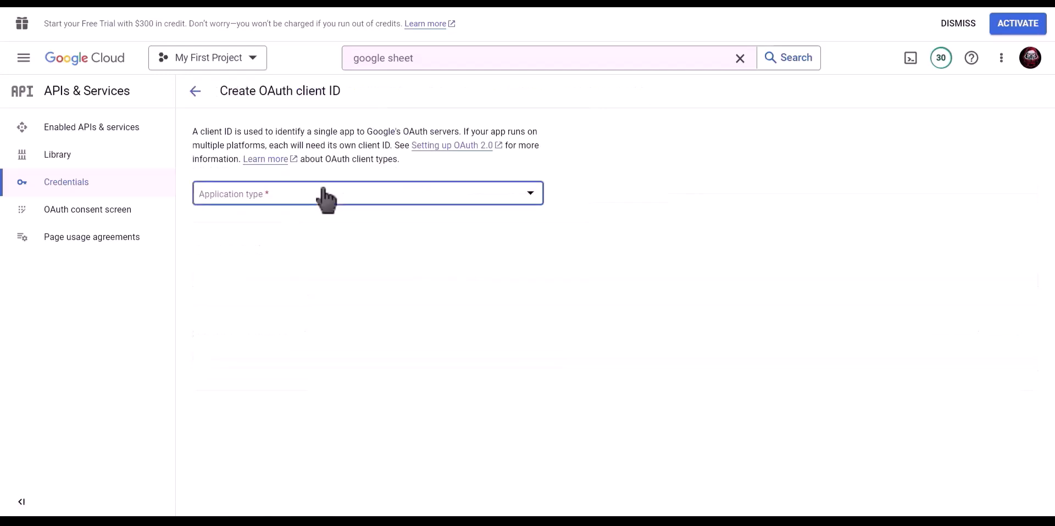
left_click(341, 208)
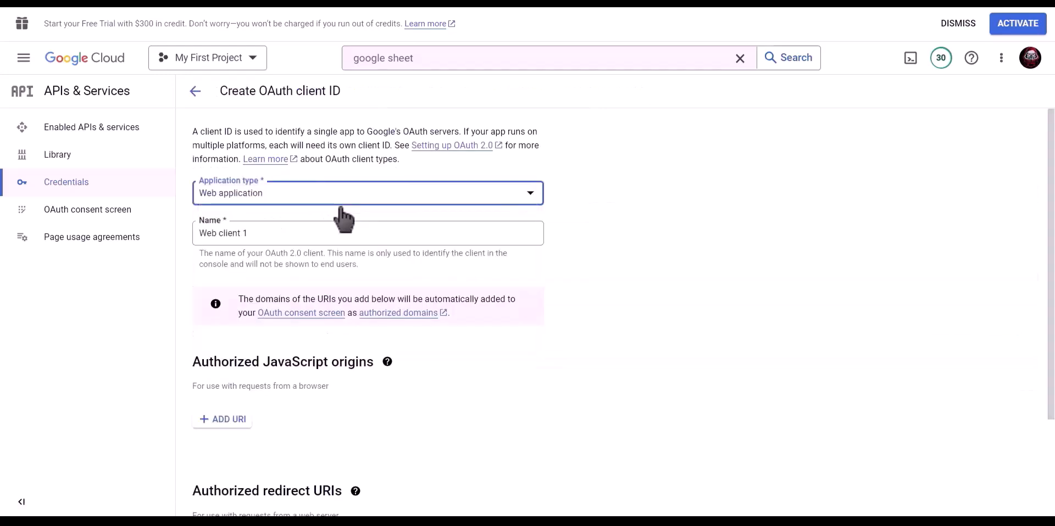
left_click_drag(299, 230, 201, 239)
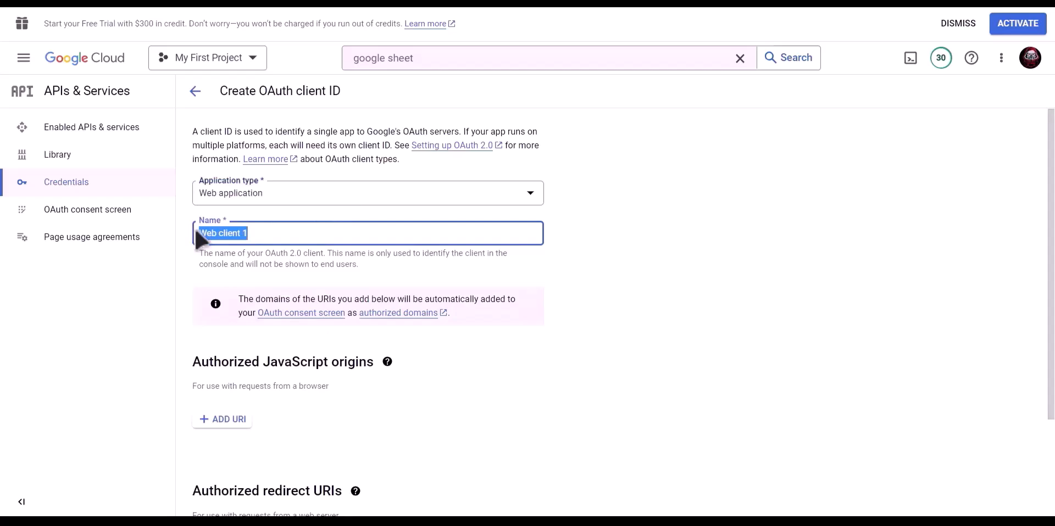
type("Bit Integrations")
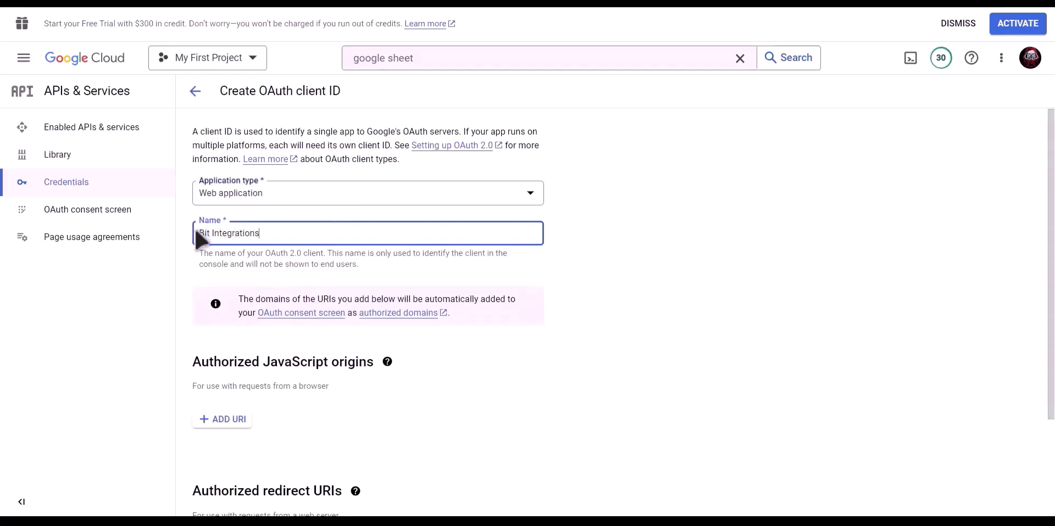
scroll(370, 250, "down", 3)
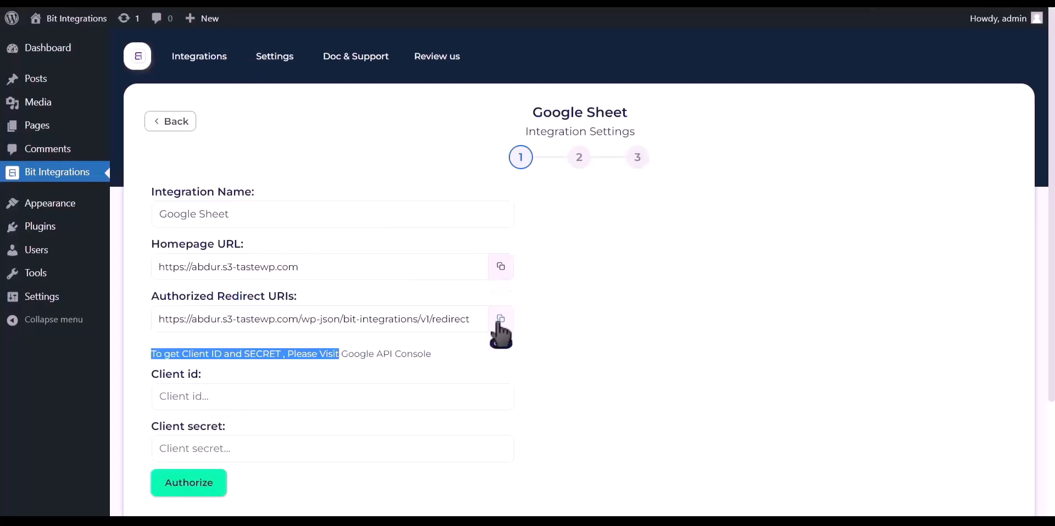
Add the Bit Integrations redirect URI to the OAuth client and create it.
left_click(501, 320)
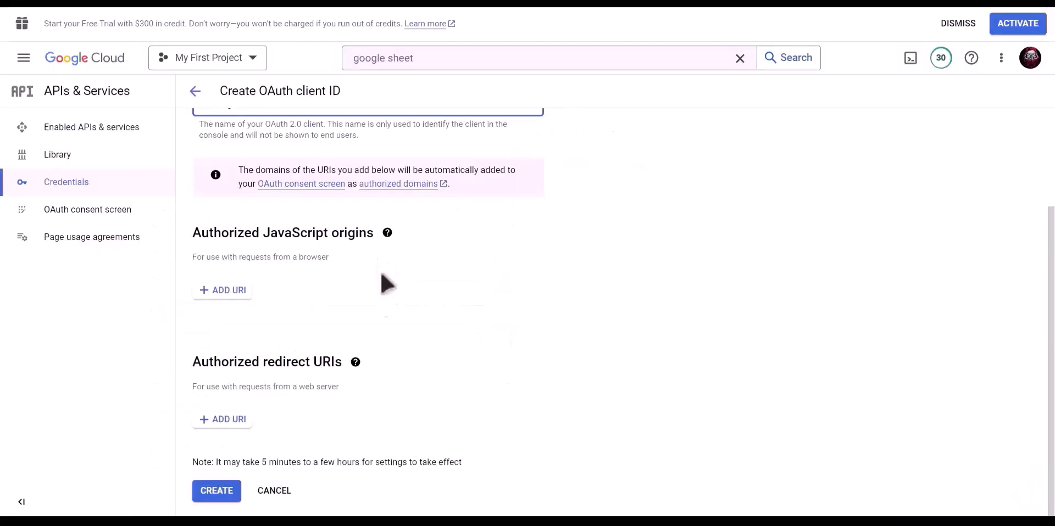
left_click(224, 420)
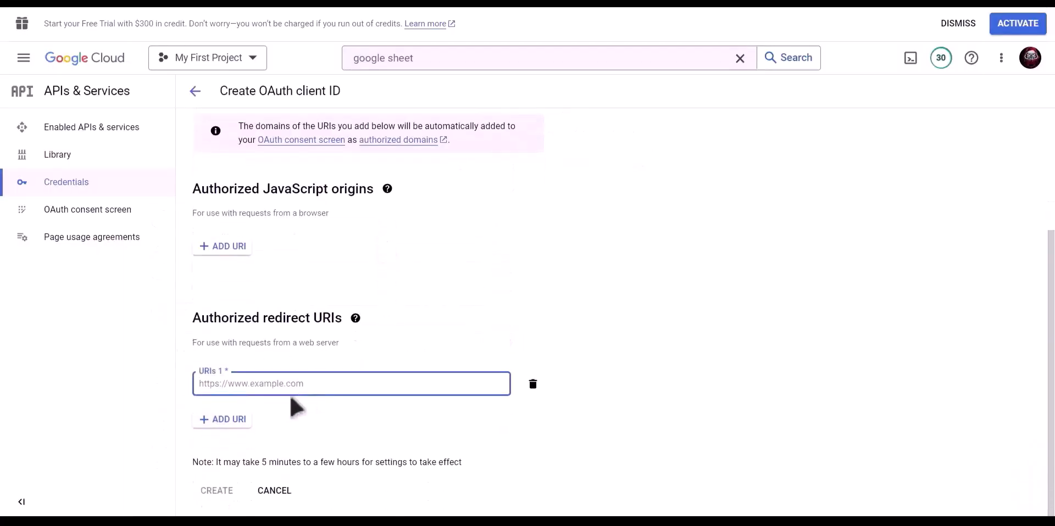
key("ctrl+v")
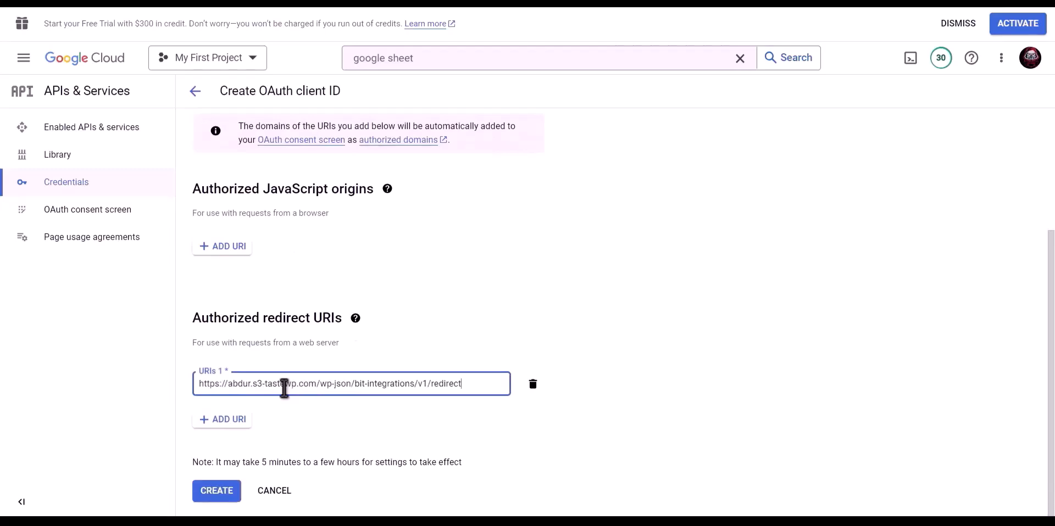
left_click(216, 491)
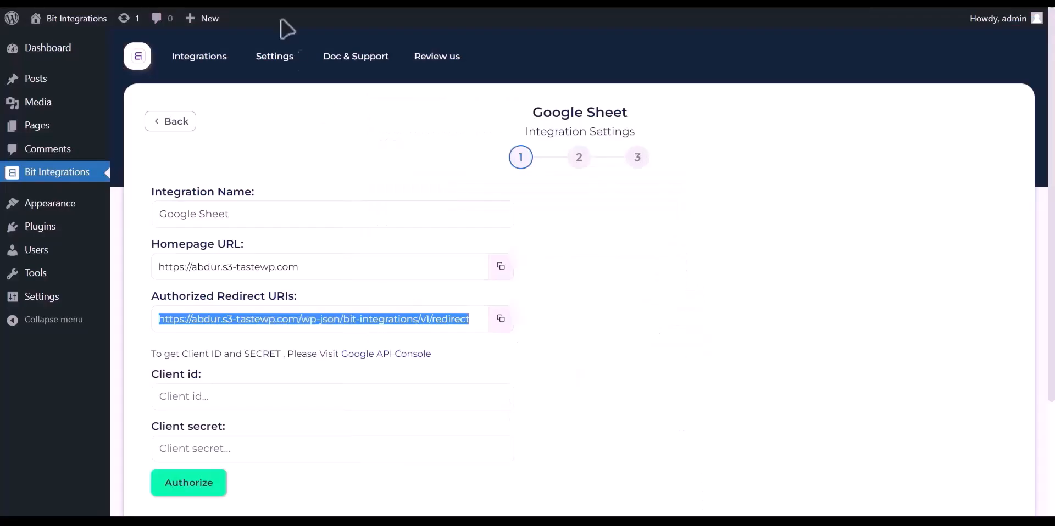
left_click(262, 396)
Paste the client ID and secret into Bit Integrations and authorize with a Google account.
key("ctrl+v")
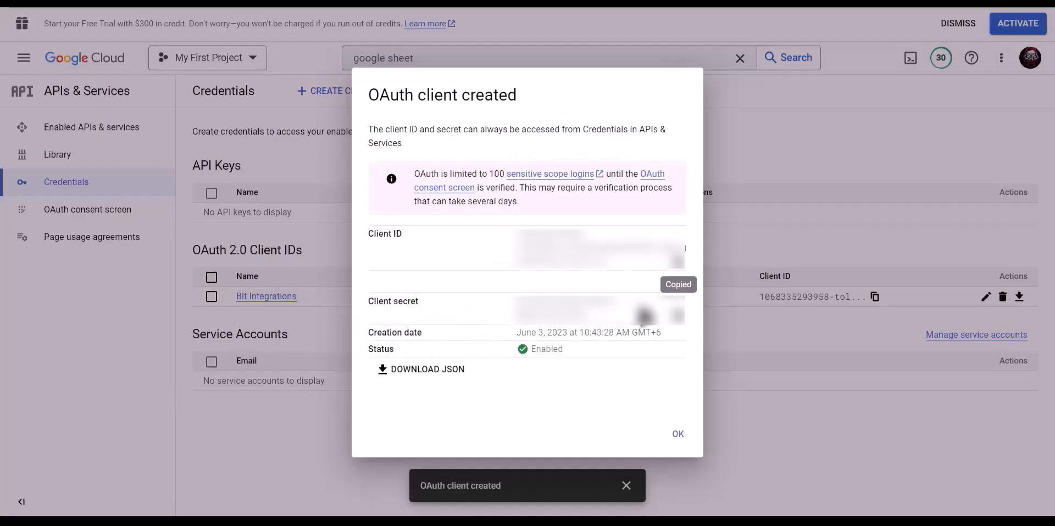
left_click(678, 322)
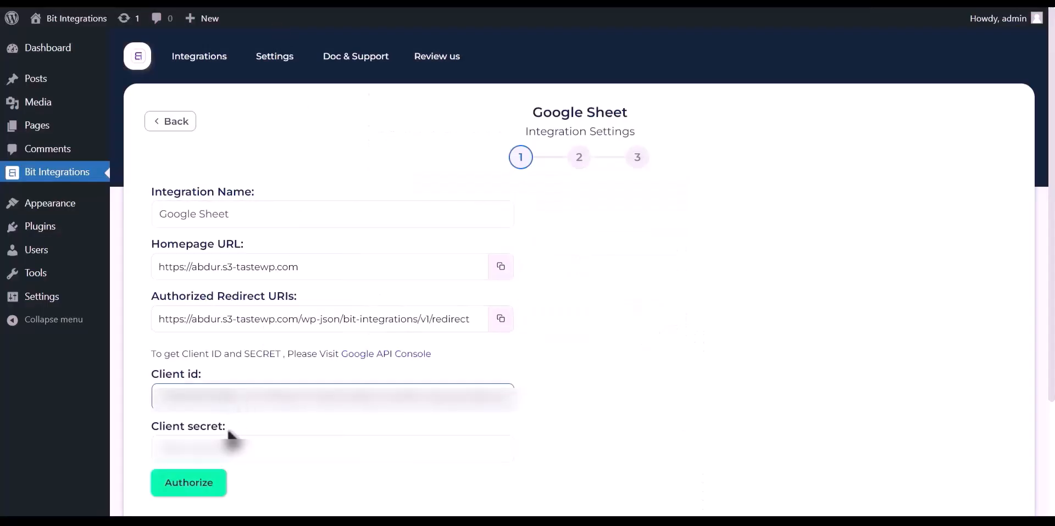
left_click(236, 445)
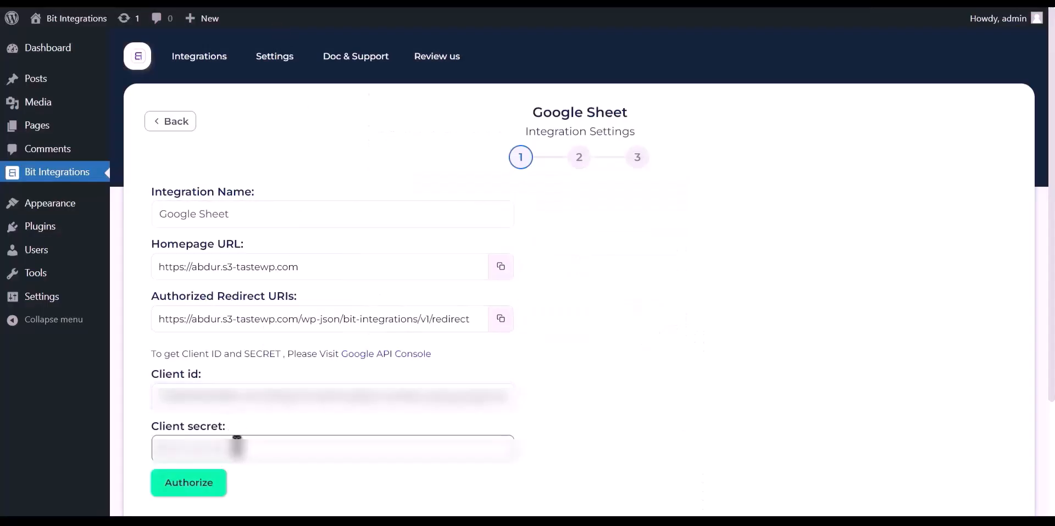
key("ctrl+v")
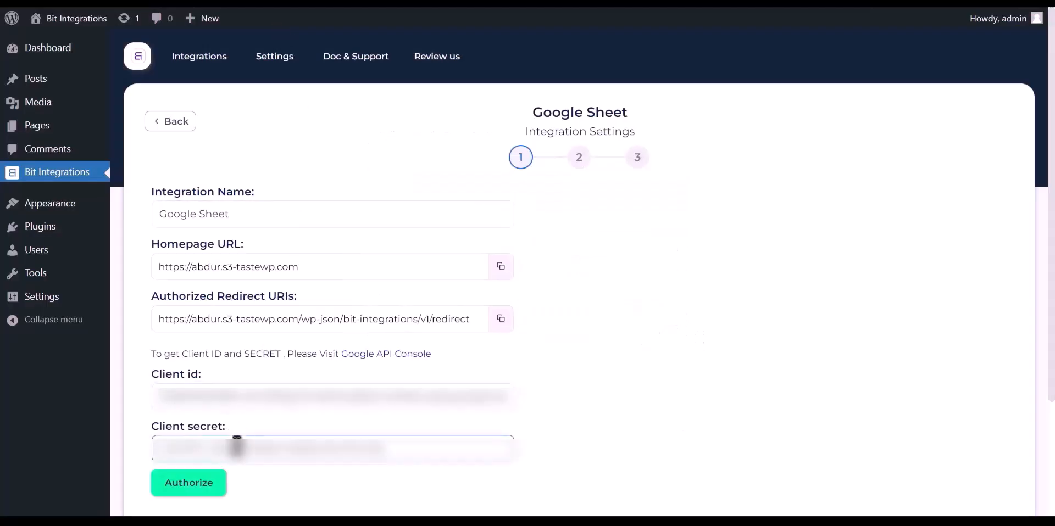
left_click(197, 487)
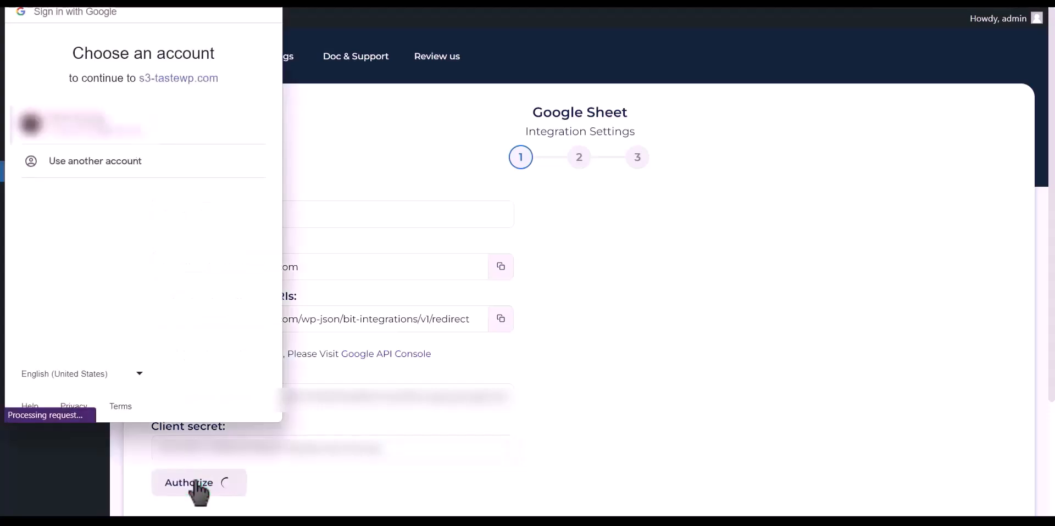
left_click(130, 132)
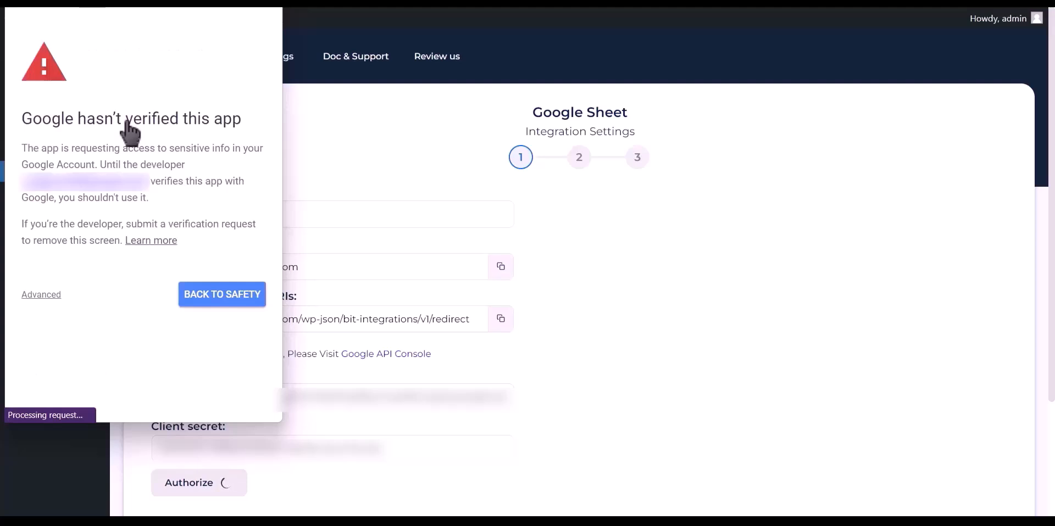
Bypass the unverified-app warning and grant the site Google Drive access.
left_click(45, 296)
left_click(80, 394)
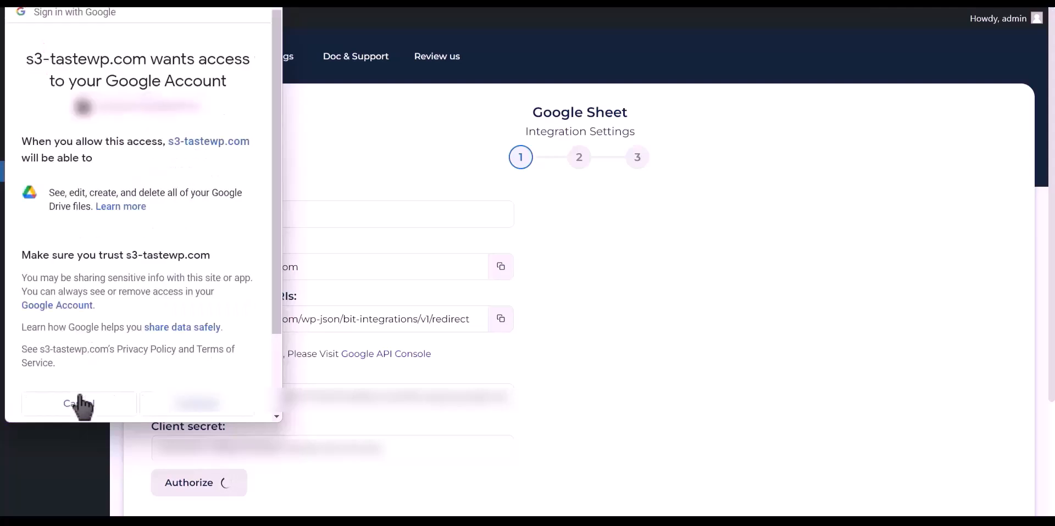
left_click(197, 405)
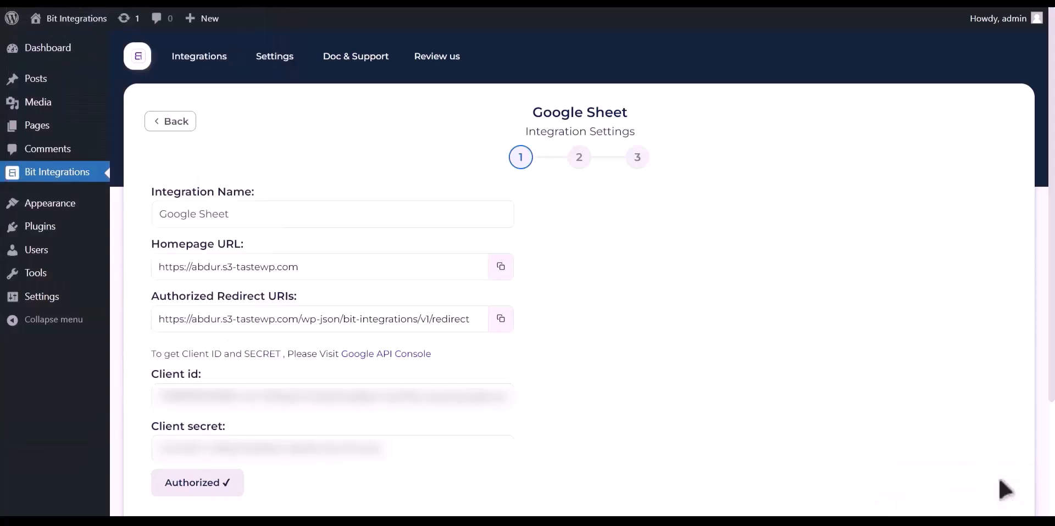
scroll(761, 361, "down", 3)
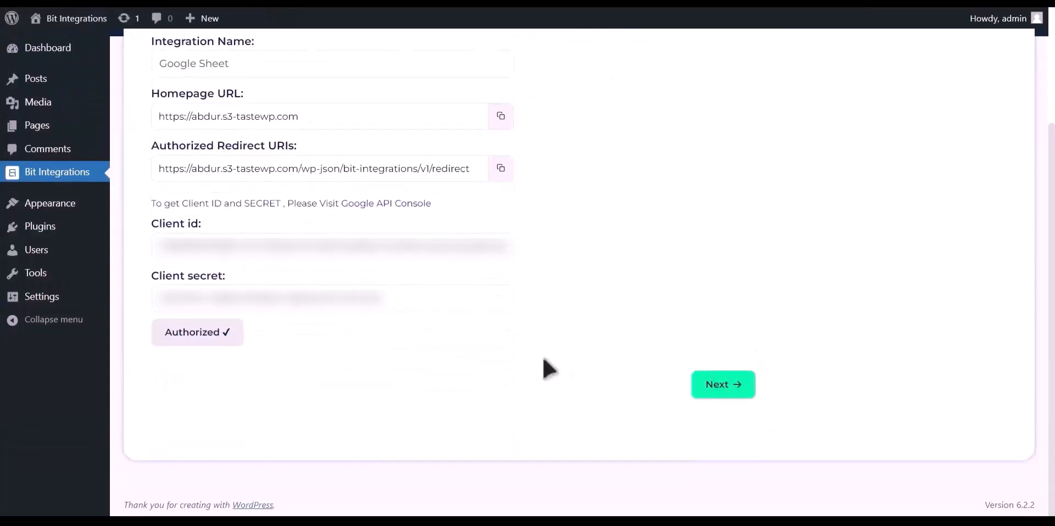
Select the Dokan Data spreadsheet and its Sheet1 worksheet.
left_click(723, 386)
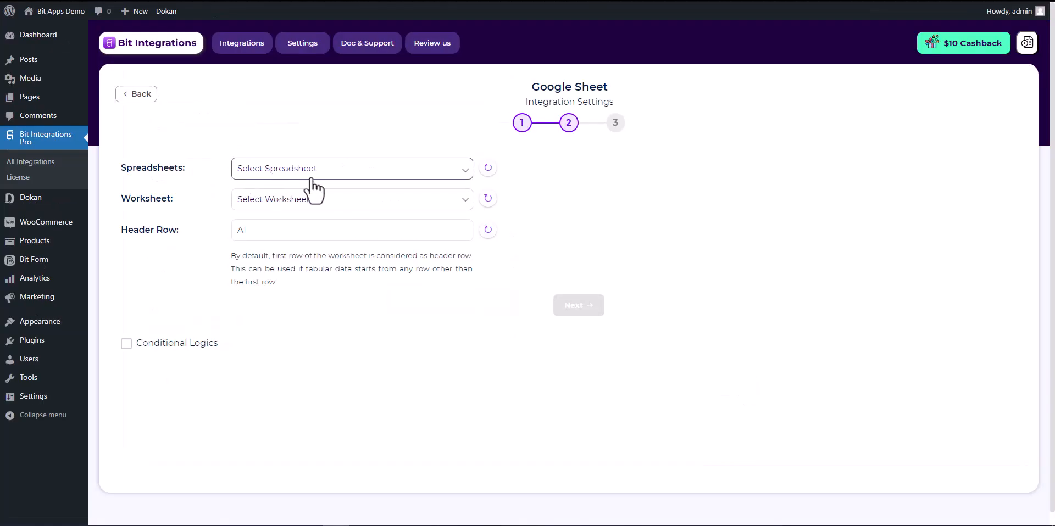
left_click(313, 171)
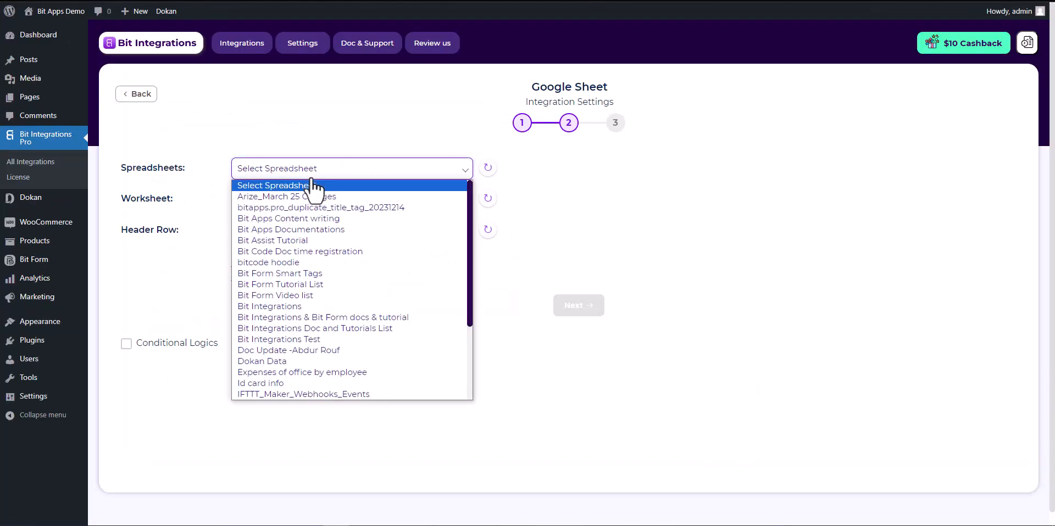
left_click(287, 361)
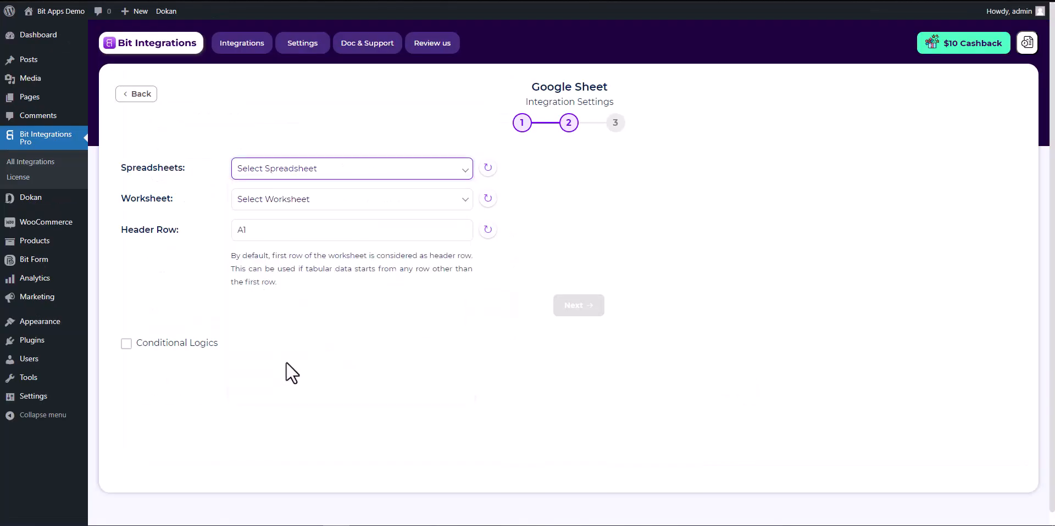
left_click(333, 205)
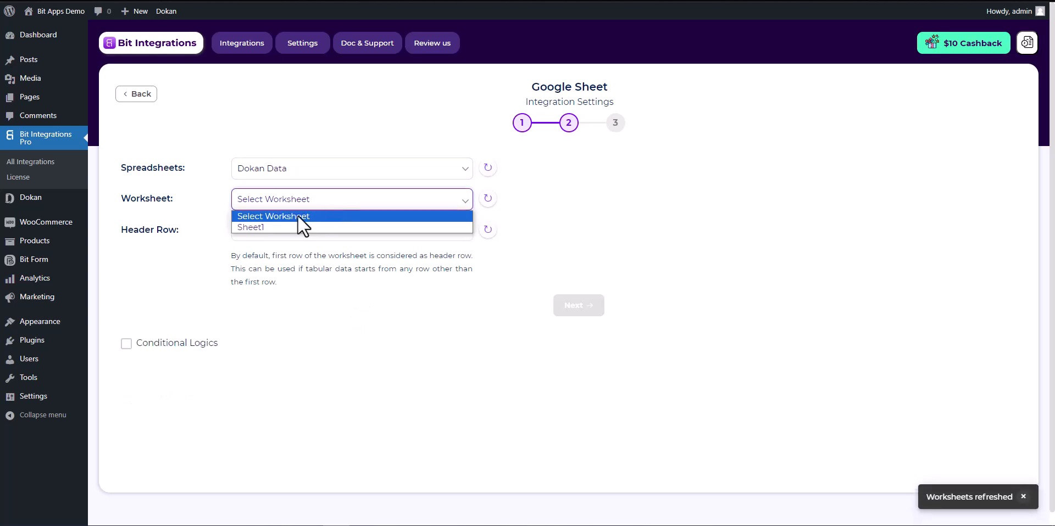
left_click(269, 227)
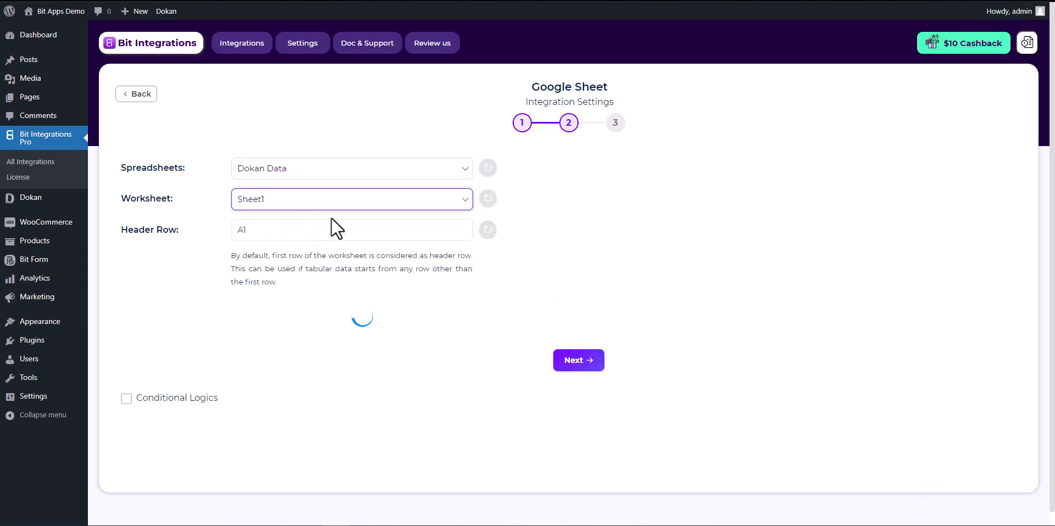
Map User Nicename to Username and User Email to Email.
scroll(343, 275, "down", 1)
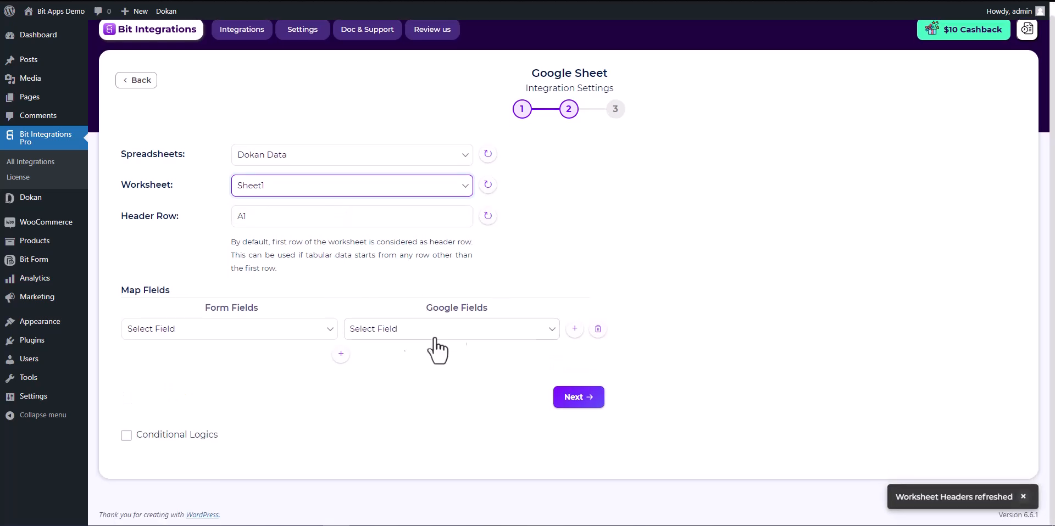
left_click(364, 345)
left_click(367, 354)
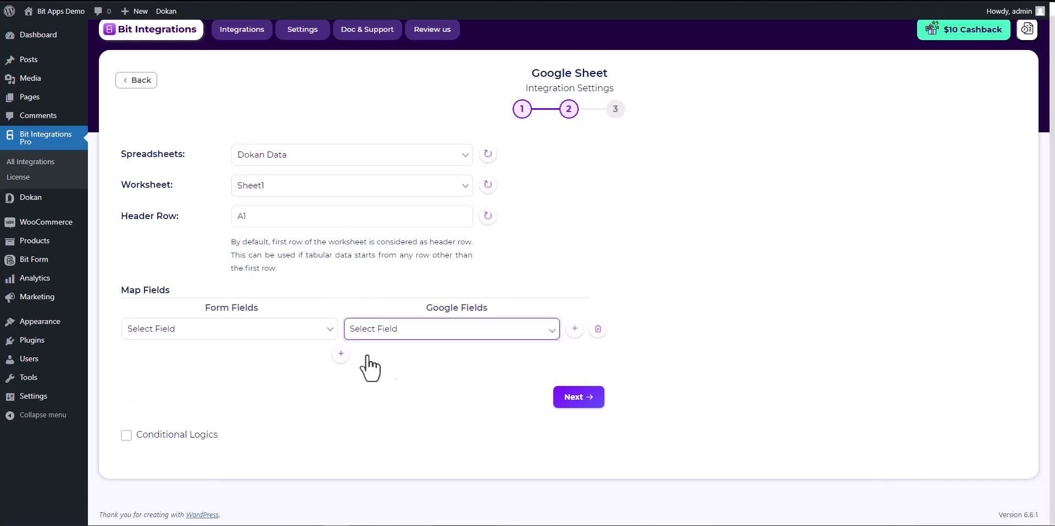
left_click(311, 333)
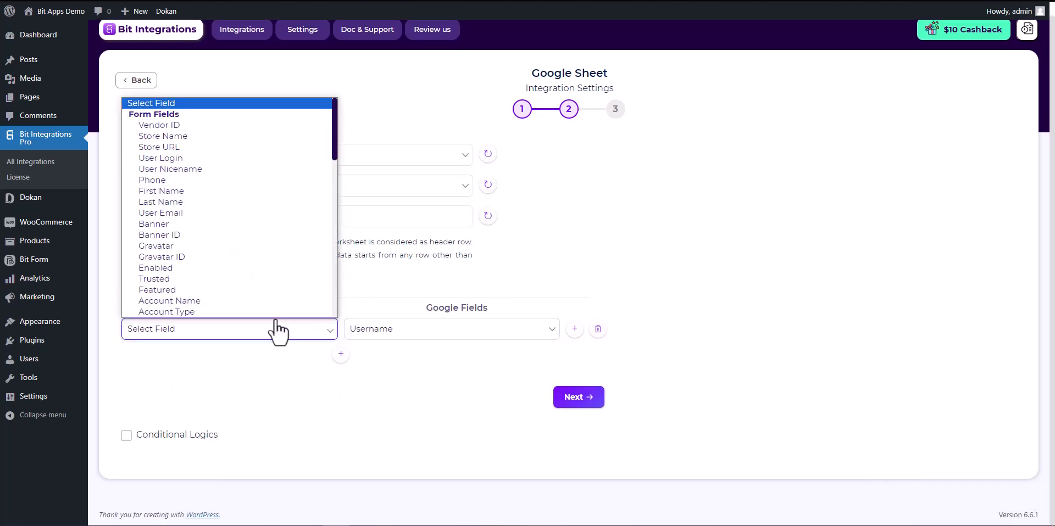
left_click(184, 168)
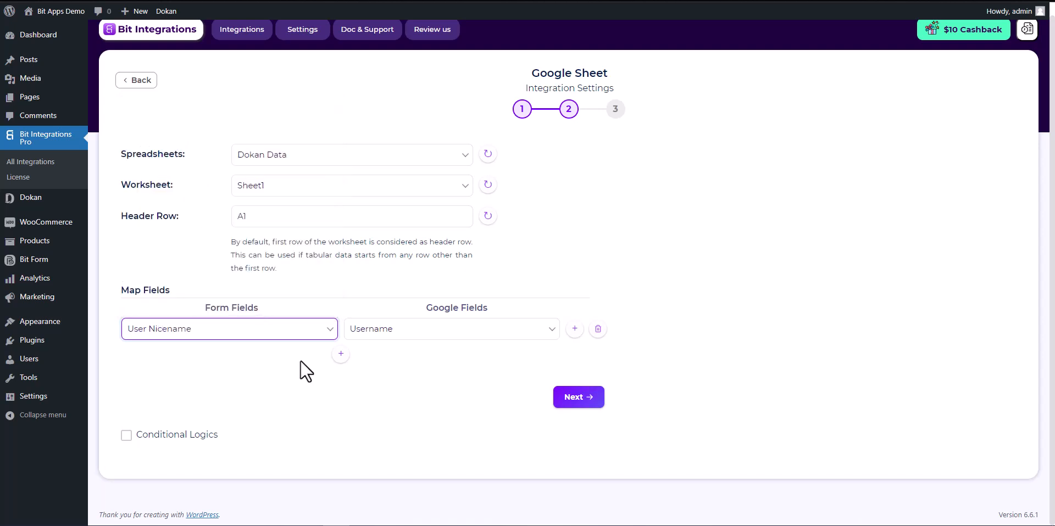
left_click(341, 353)
left_click(363, 358)
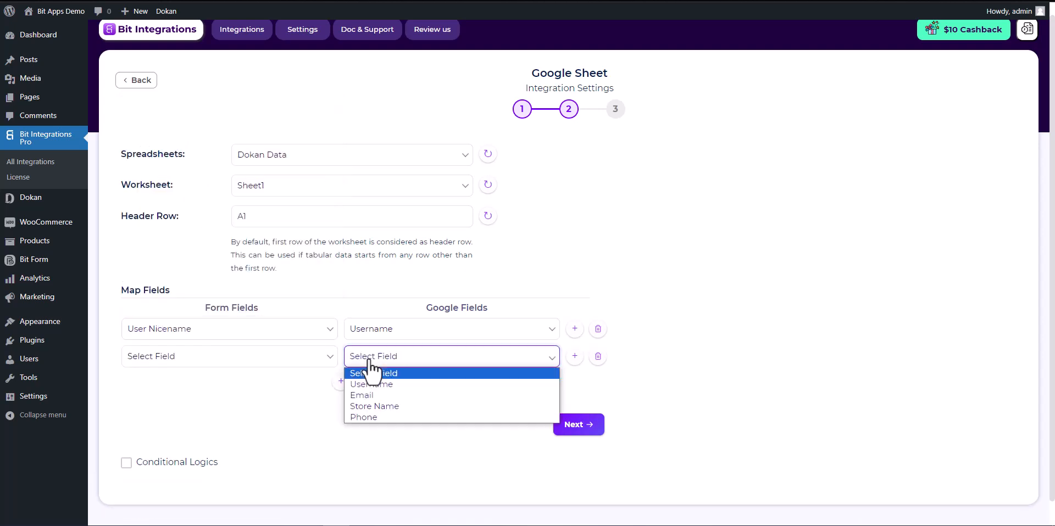
left_click(370, 391)
left_click(318, 357)
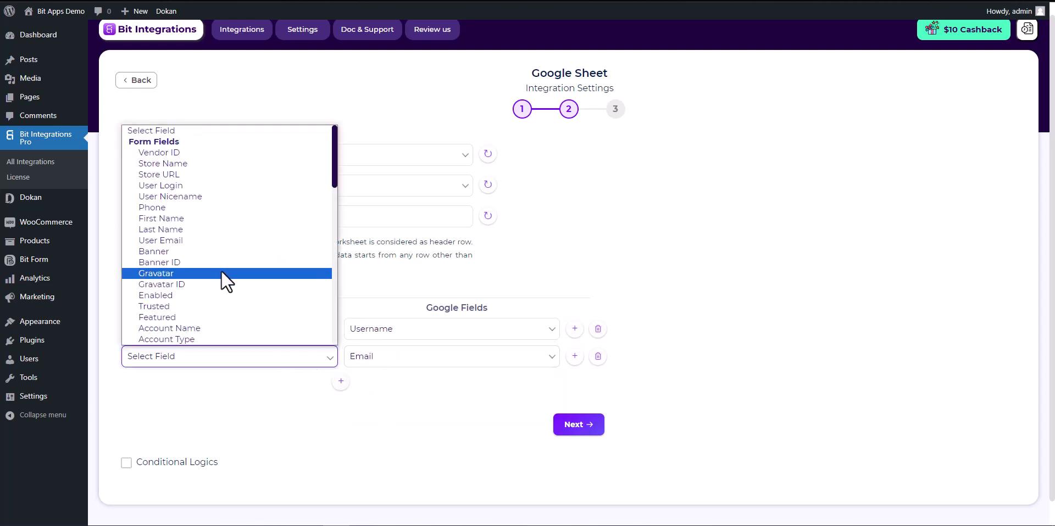
left_click(161, 241)
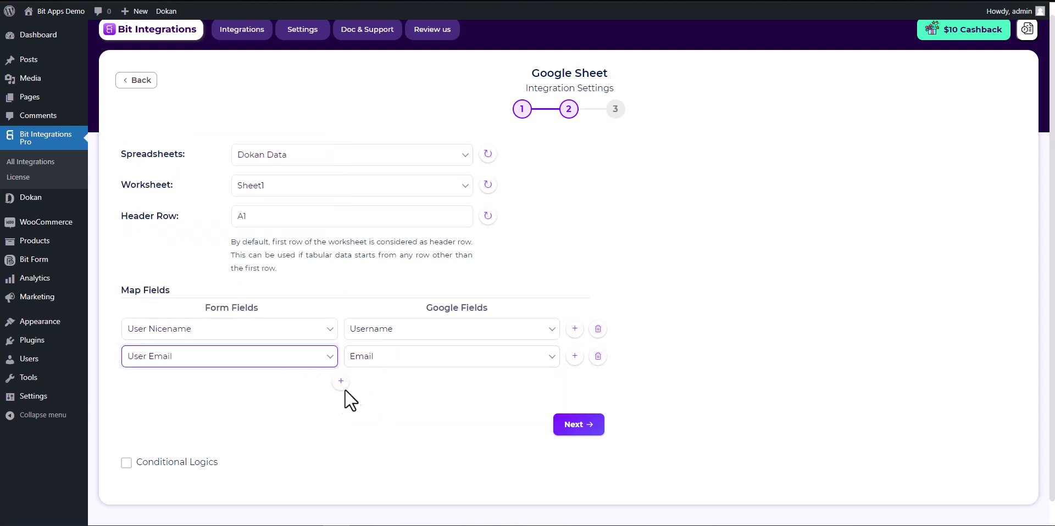
Map Store Name to Store Name and Phone to Phone.
left_click(341, 380)
left_click(366, 387)
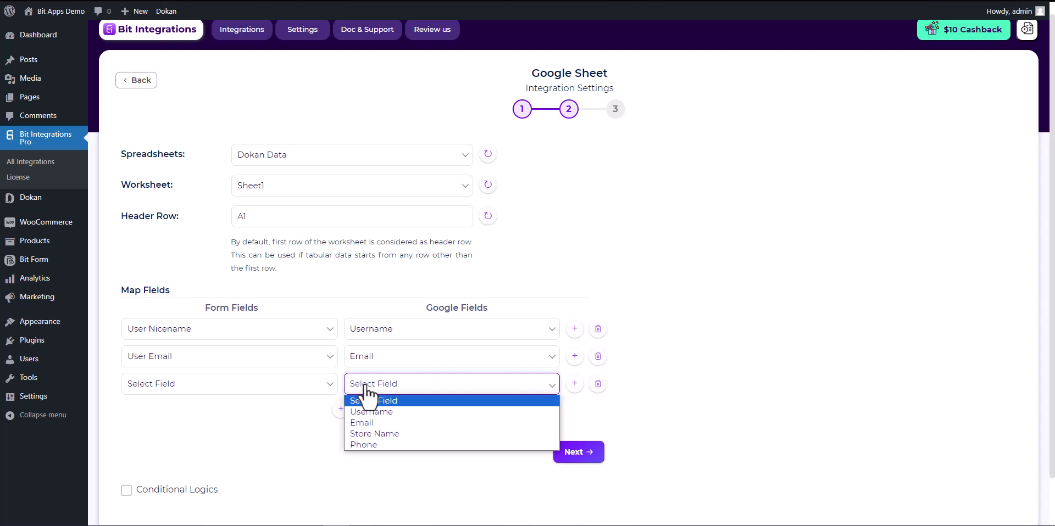
left_click(368, 433)
left_click(325, 389)
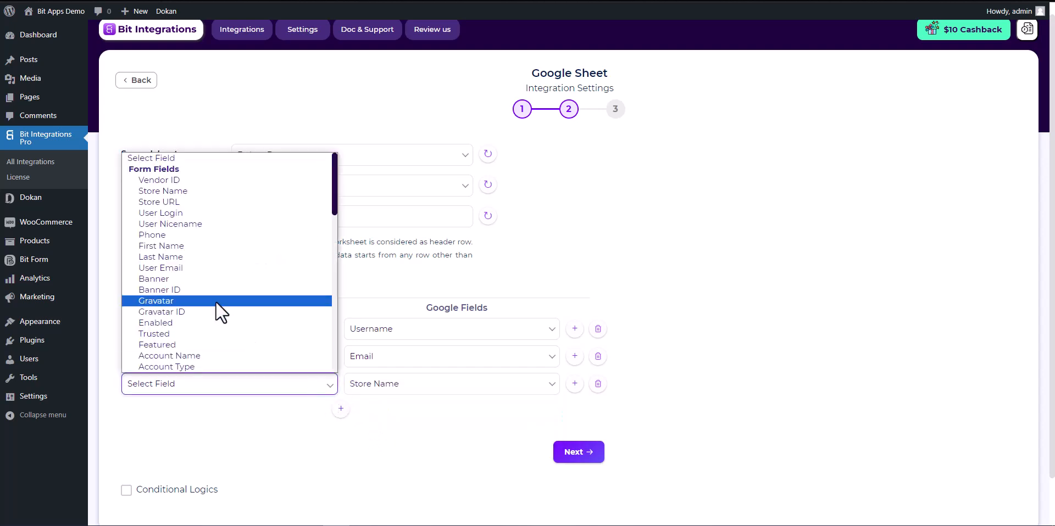
left_click(159, 190)
left_click(341, 409)
left_click(378, 412)
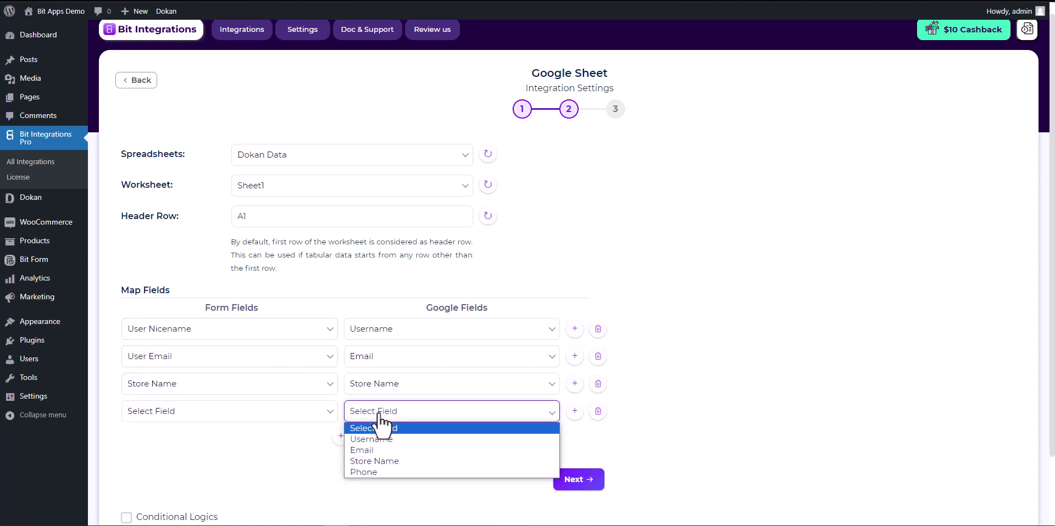
left_click(373, 472)
left_click(296, 412)
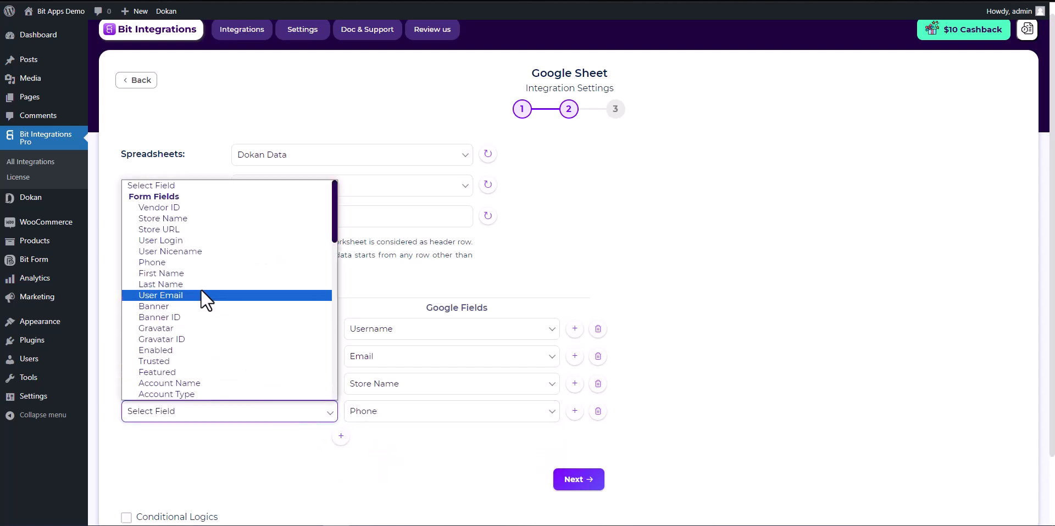
left_click(165, 263)
scroll(365, 400, "down", 3)
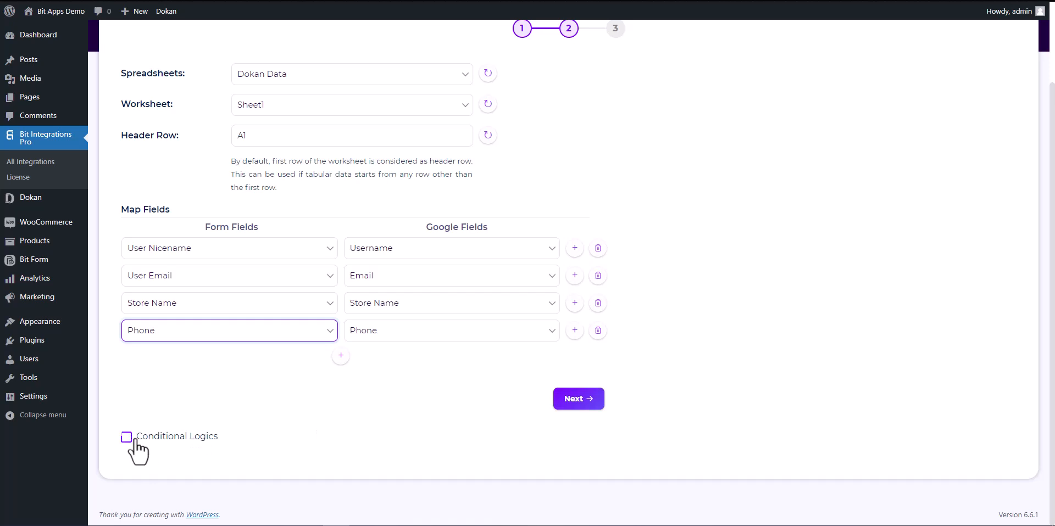
Leave conditional logic off, then finish and save the Google Sheet integration.
left_click(126, 437)
scroll(337, 405, "down", 3)
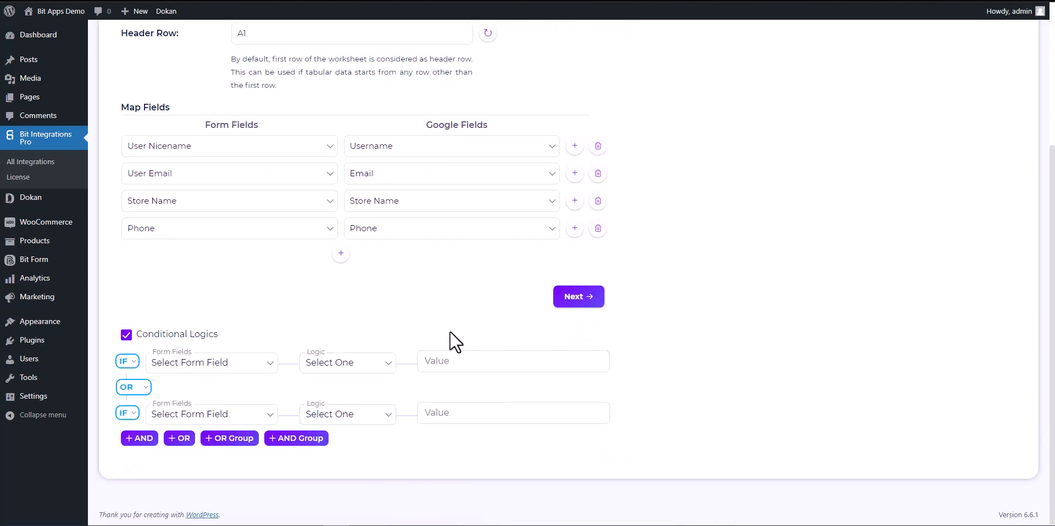
left_click(127, 335)
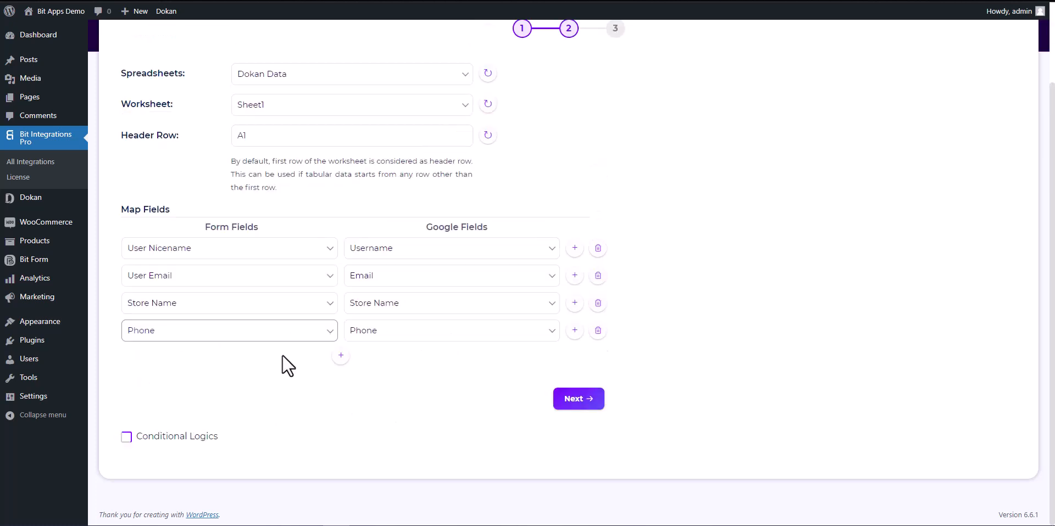
left_click(573, 399)
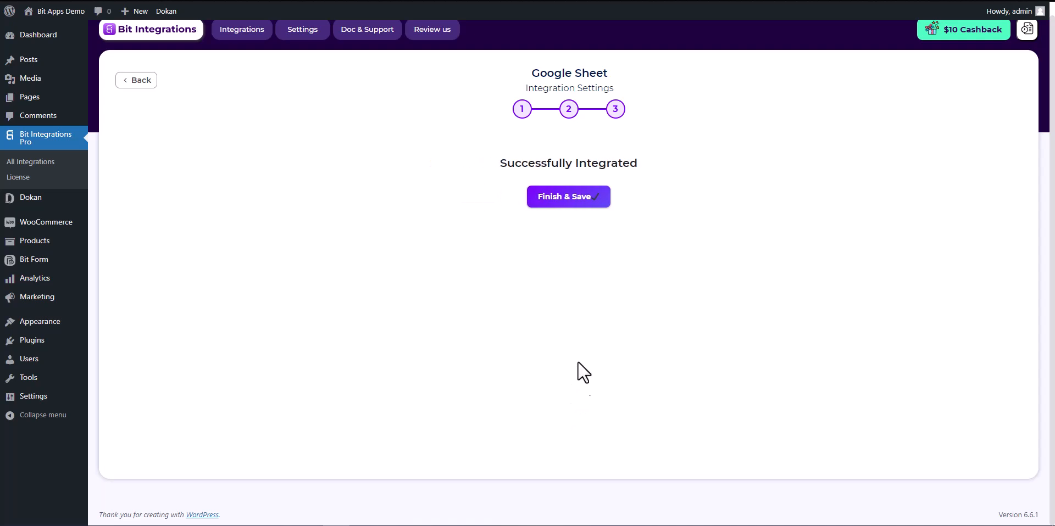
left_click(569, 203)
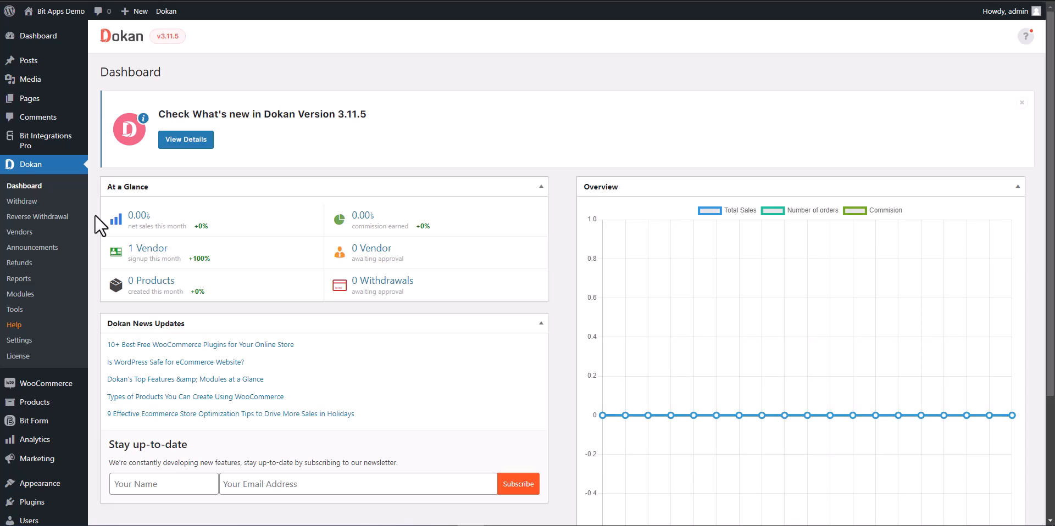
Start a new Dokan vendor with store name Bit-Integrations, a phone number and e-mail.
left_click(51, 232)
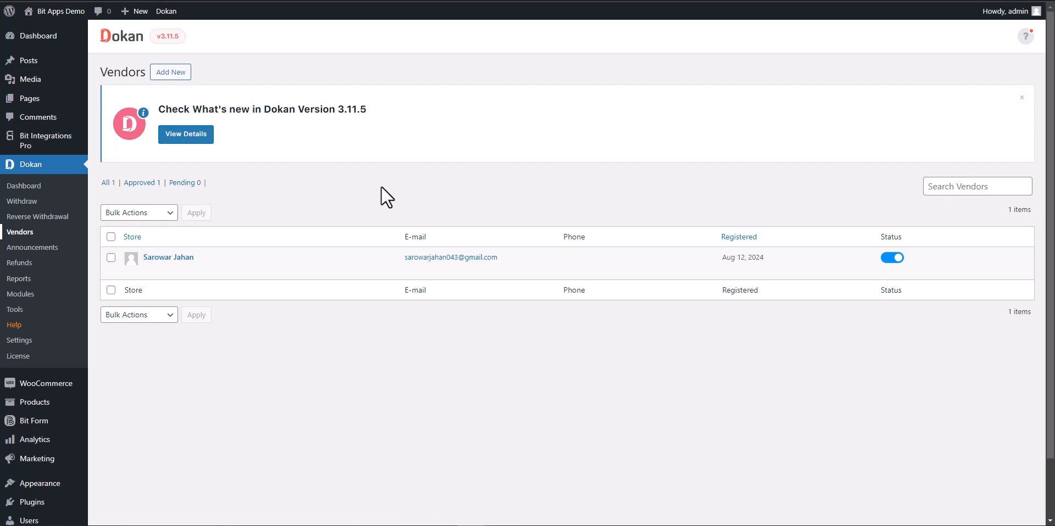
left_click(171, 72)
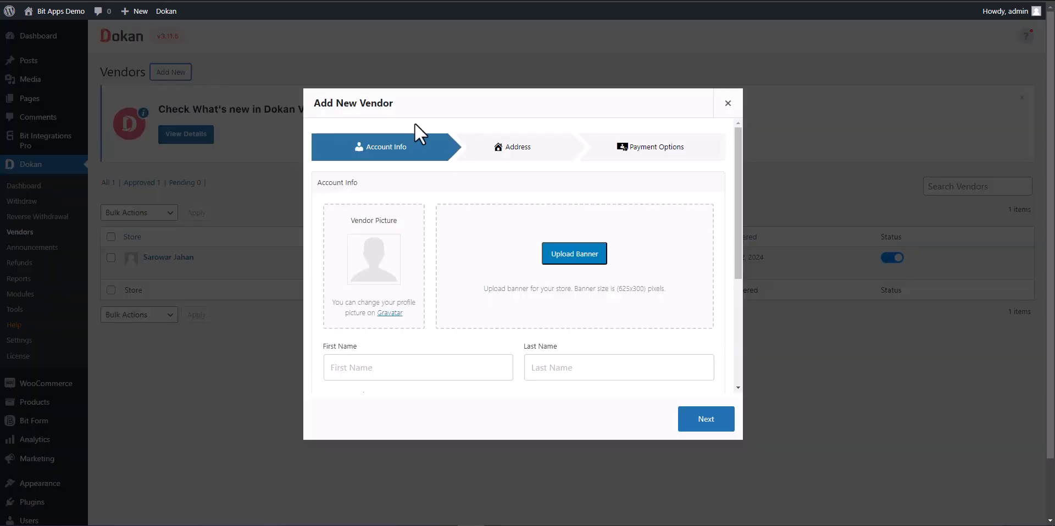
scroll(566, 220, "down", 2)
scroll(565, 220, "down", 2)
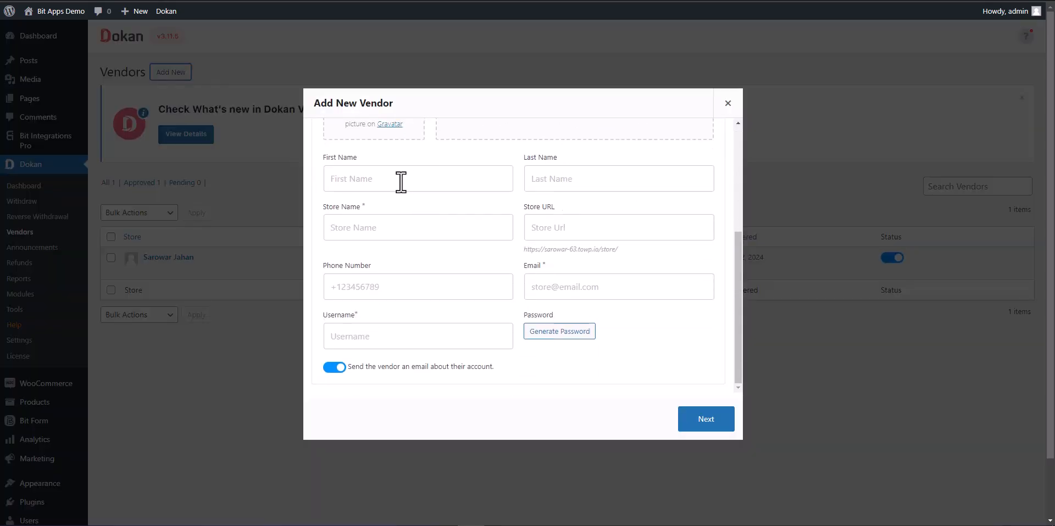
left_click(415, 231)
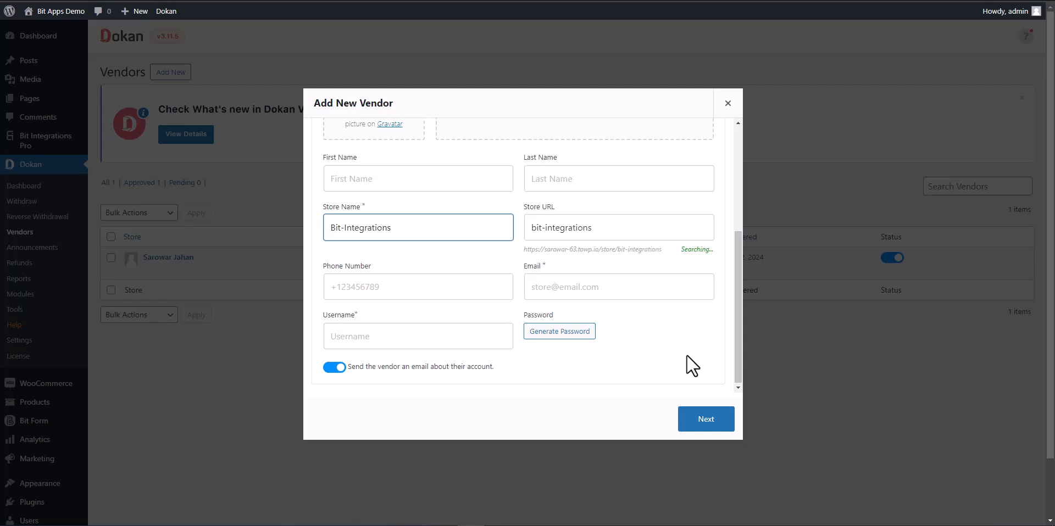
left_click(435, 293)
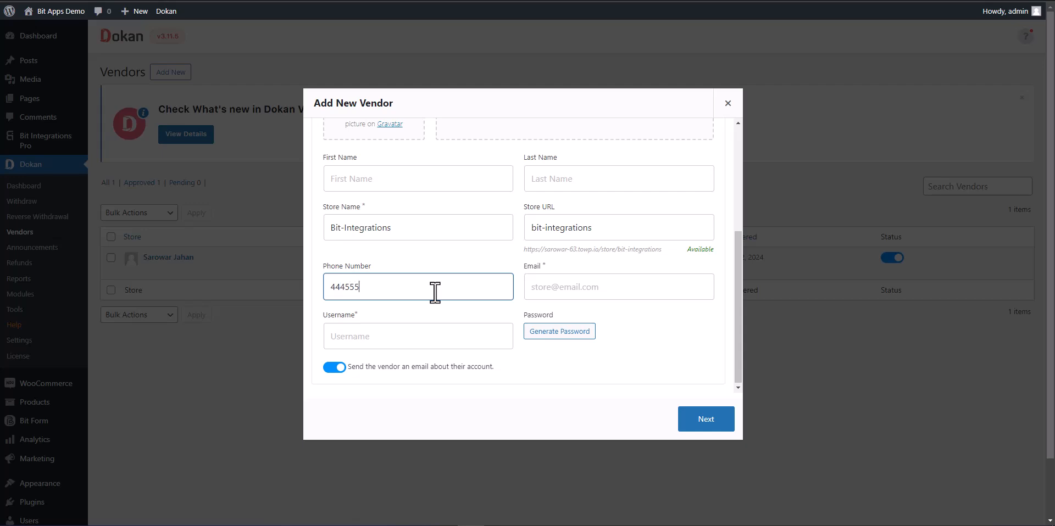
left_click(578, 294)
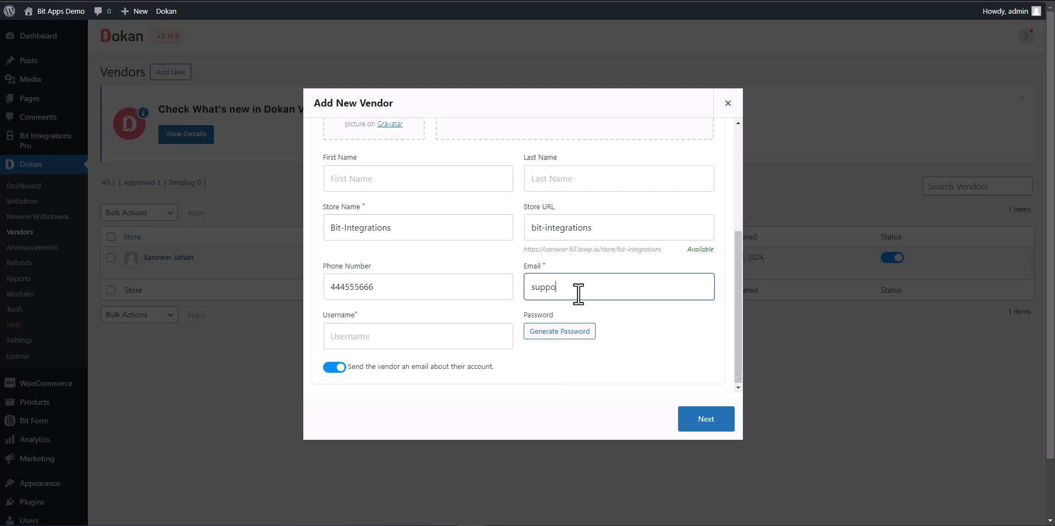
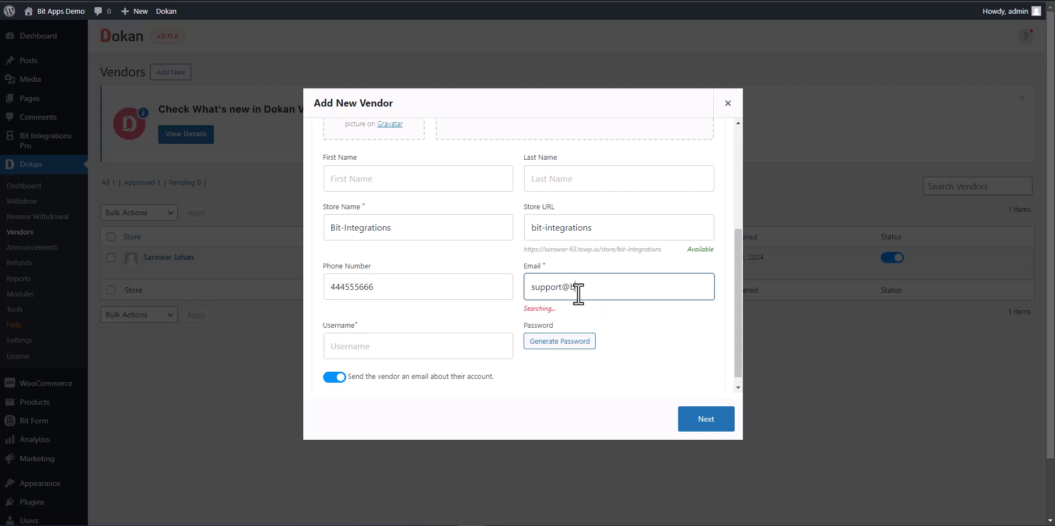
Enter the vendor's username, skip address and payment details, and create the vendor.
scroll(626, 324, "down", 1)
left_click(451, 332)
type("Bit Integrations")
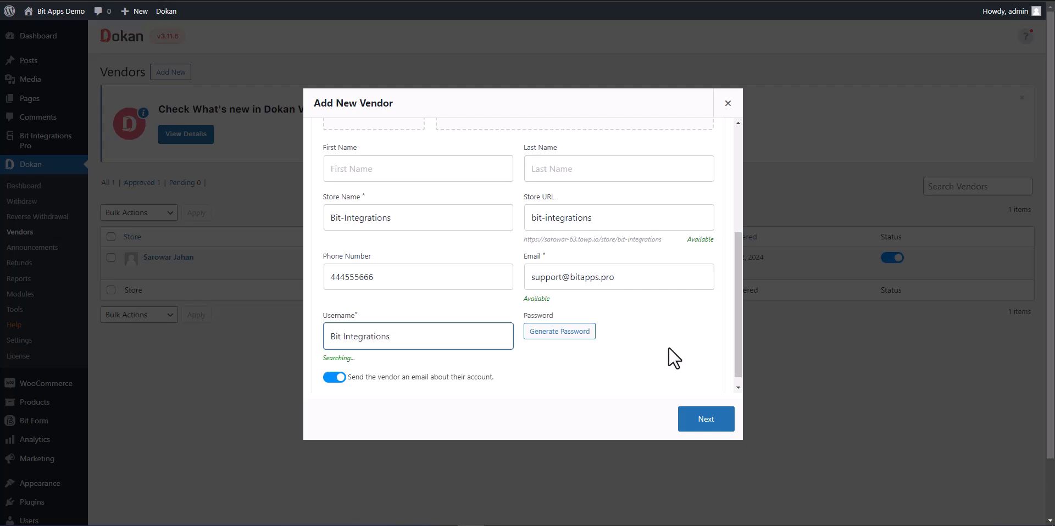
scroll(669, 368, "down", 1)
left_click(700, 421)
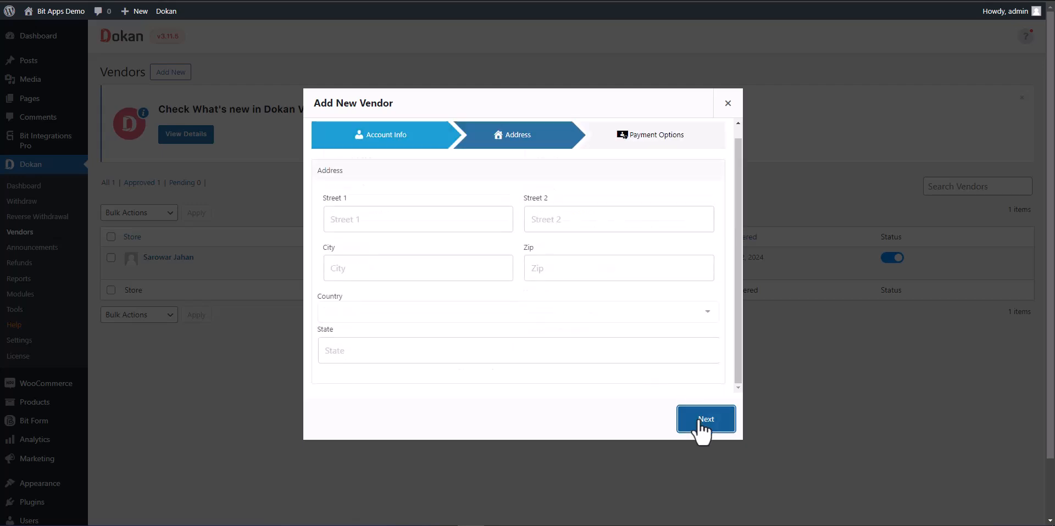
left_click(699, 420)
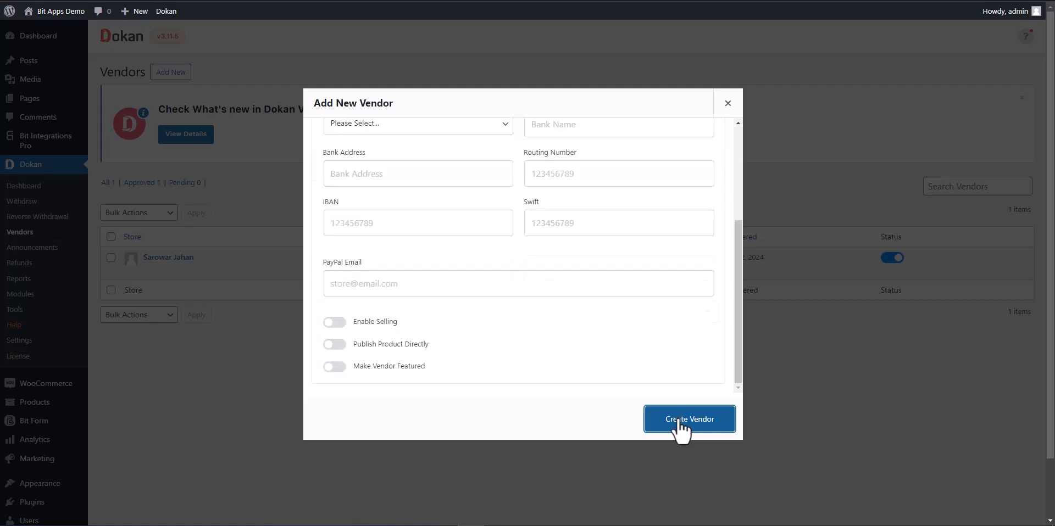
left_click(680, 422)
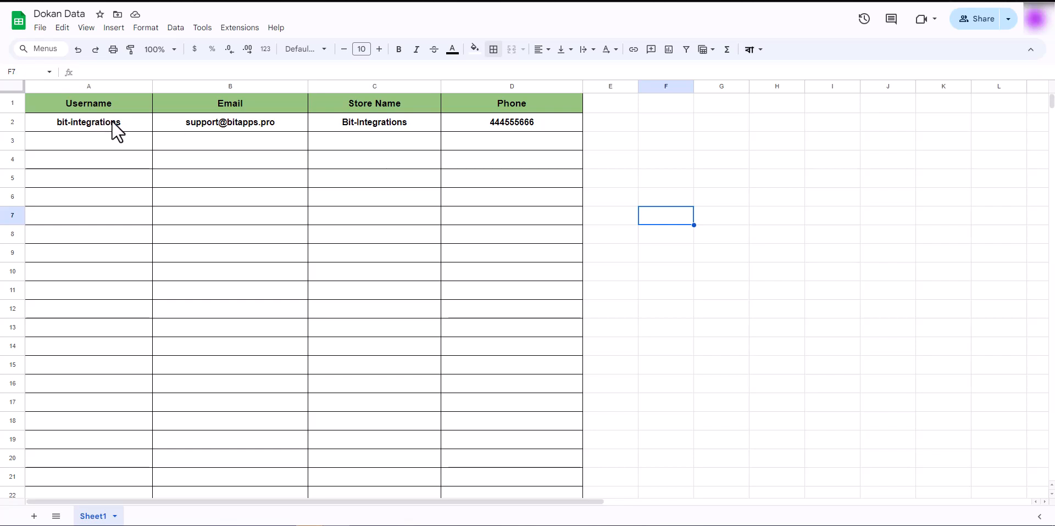
Confirm row 2 of the Dokan Data sheet has the vendor's username, email, store name Bit-Integrations and phone.
left_click(594, 164)
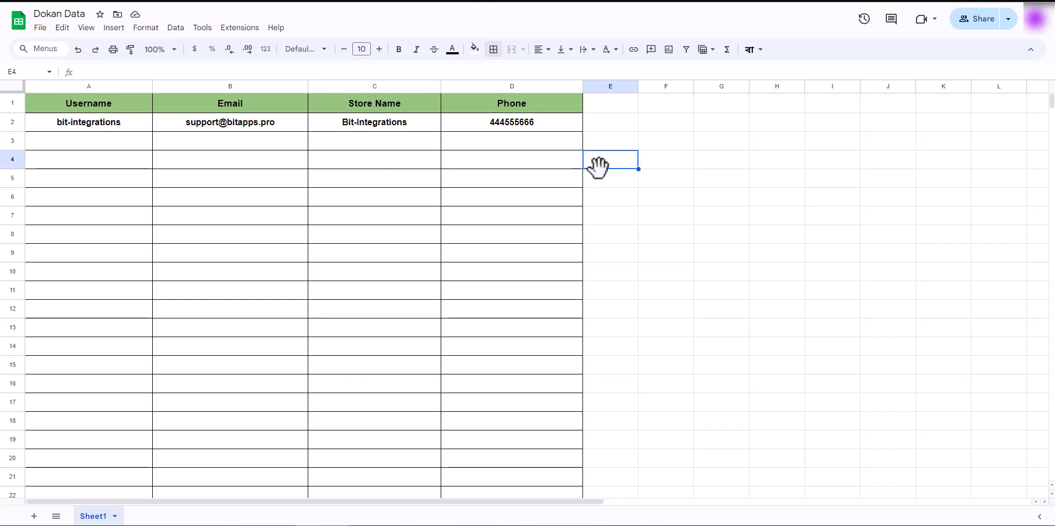